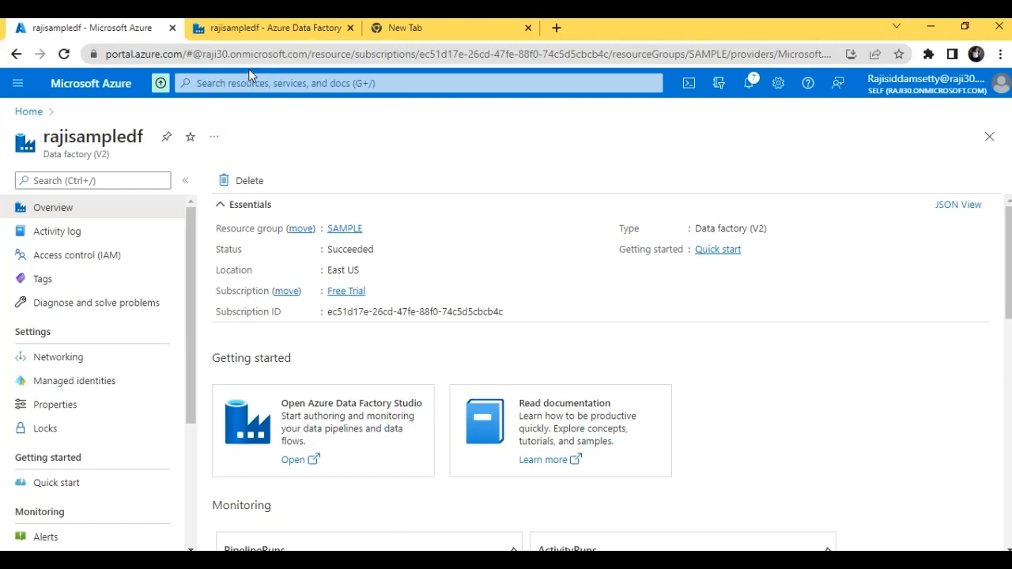
Switch to Azure Data Factory Studio and open the Binary1 dataset from the authoring resources to view its connection
click(267, 28)
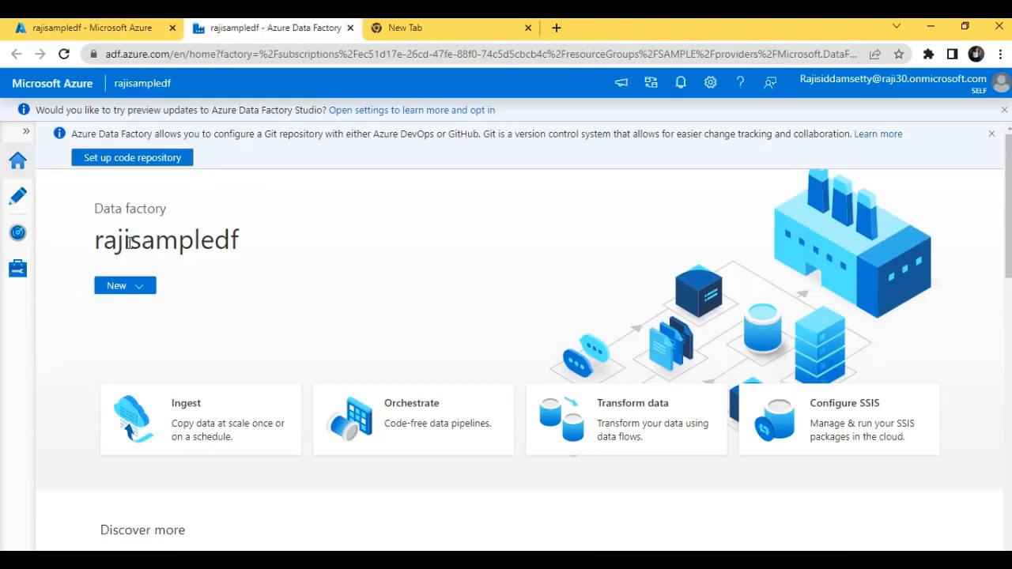
click(11, 196)
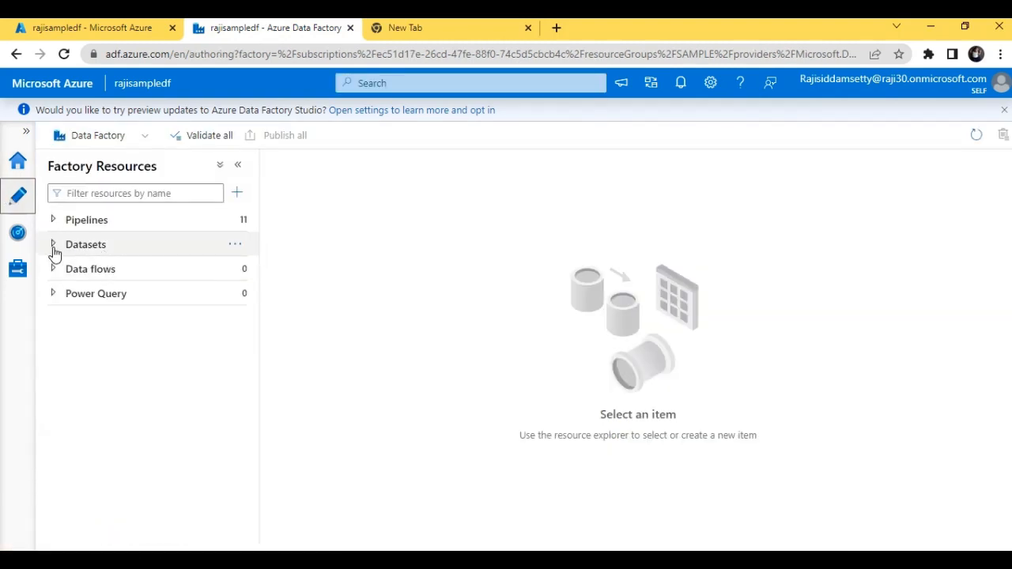
click(53, 246)
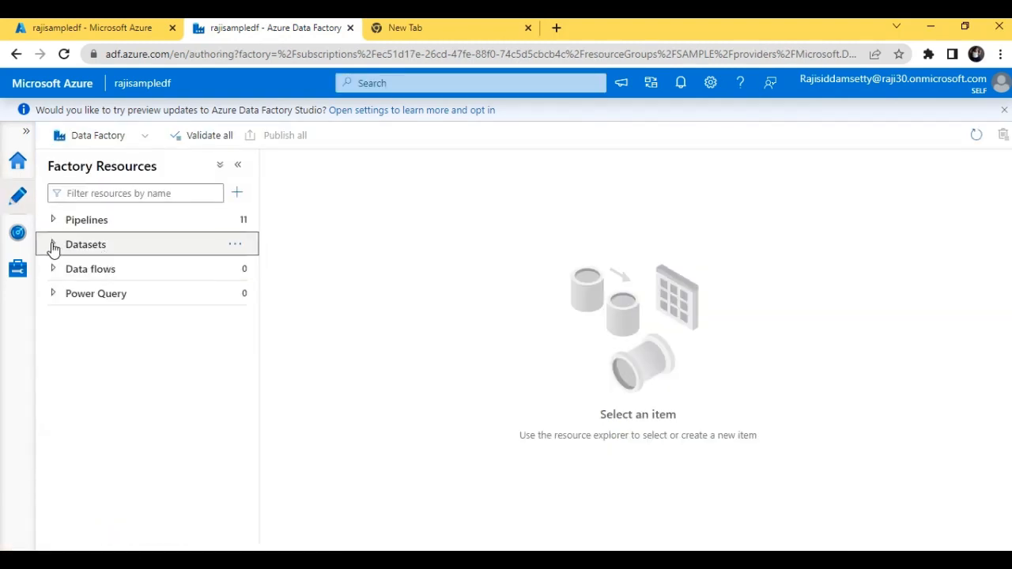
click(97, 294)
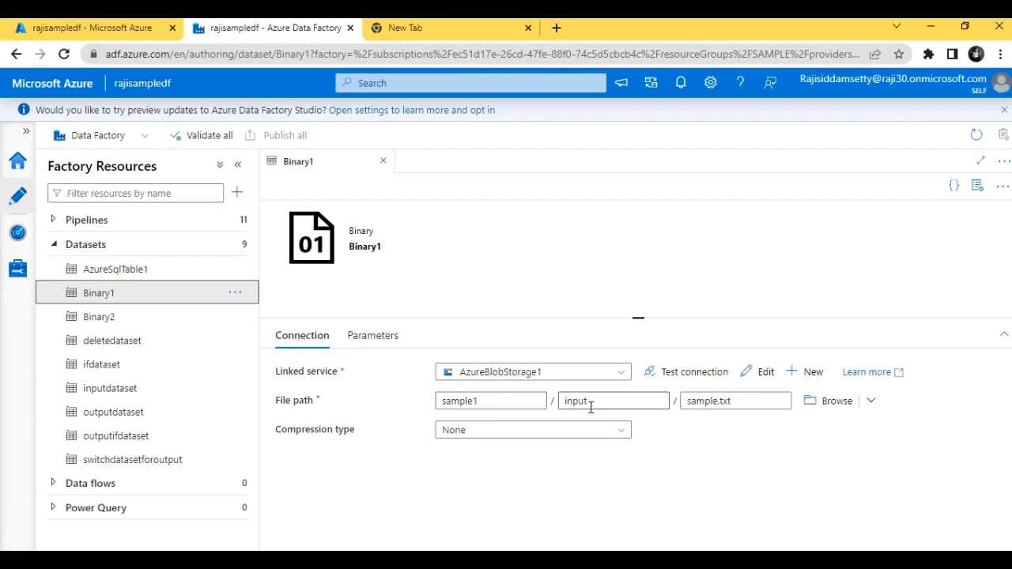
Return to the Azure portal and examine the input folder of the storage account's sample1 container
click(94, 29)
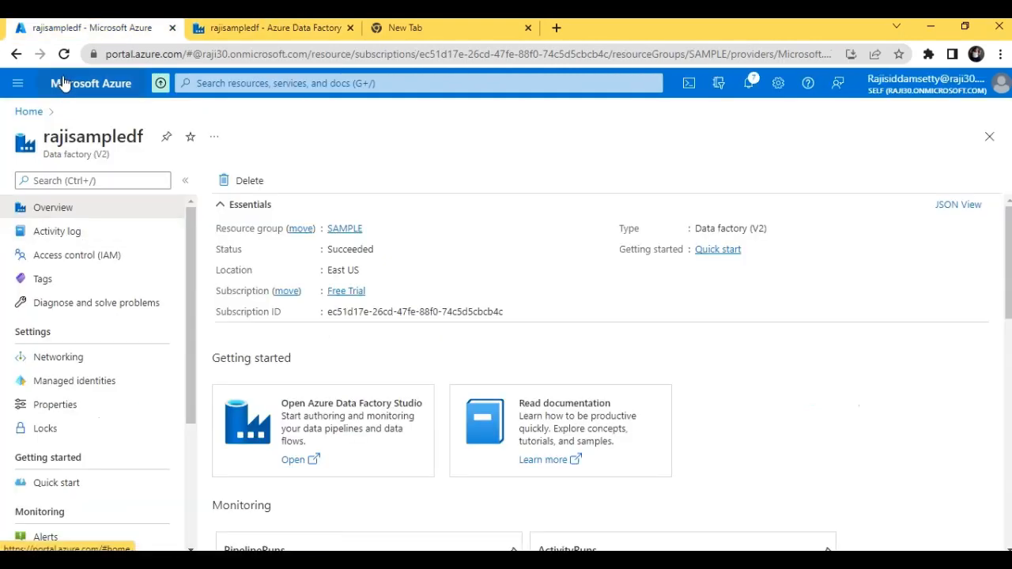
click(26, 113)
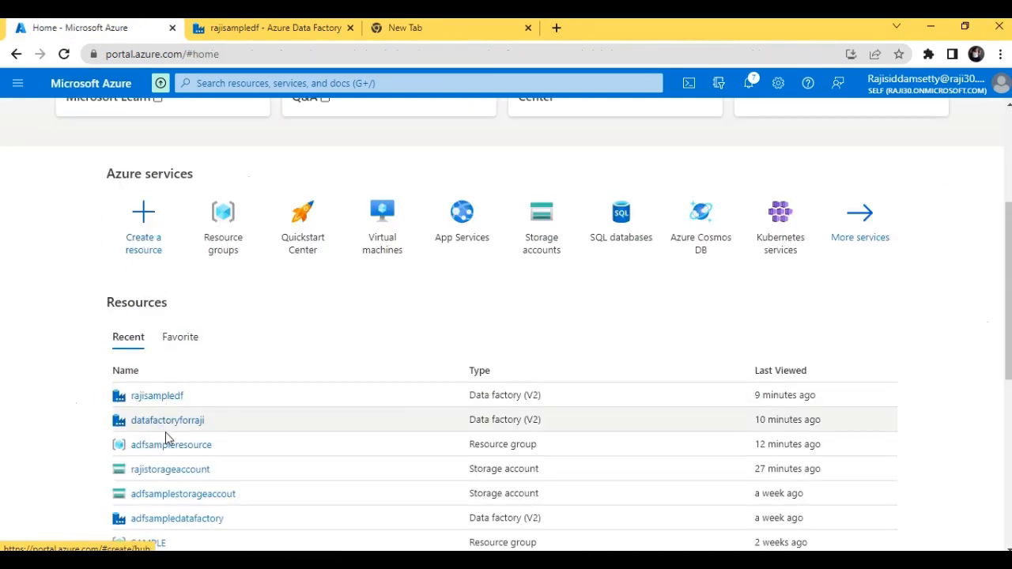
click(166, 471)
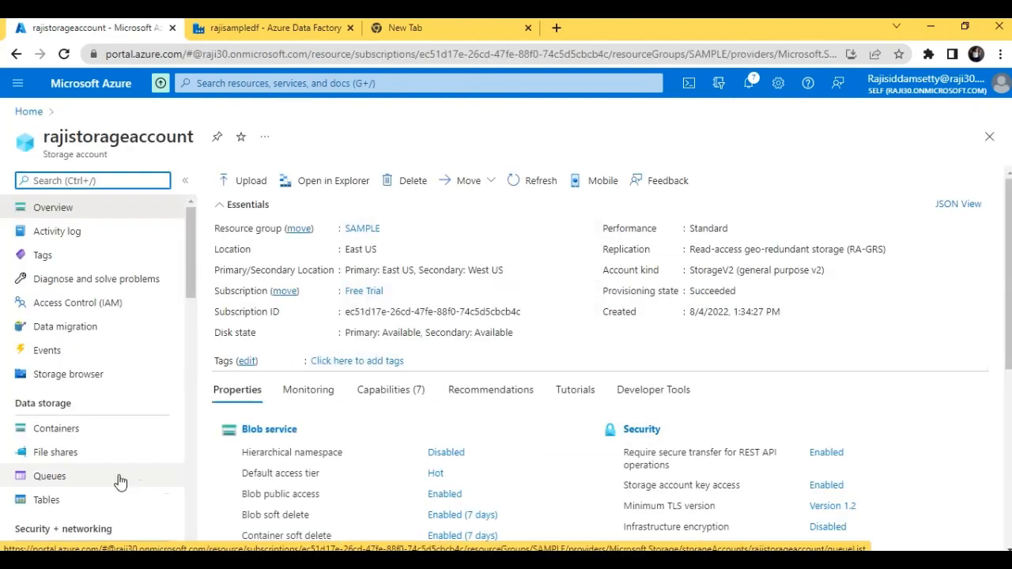
click(91, 429)
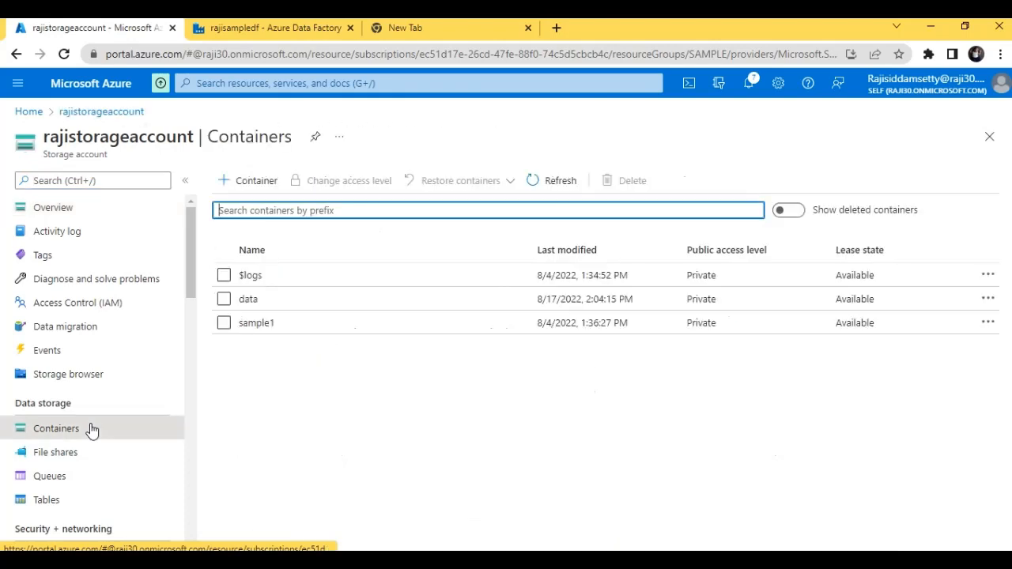
click(259, 325)
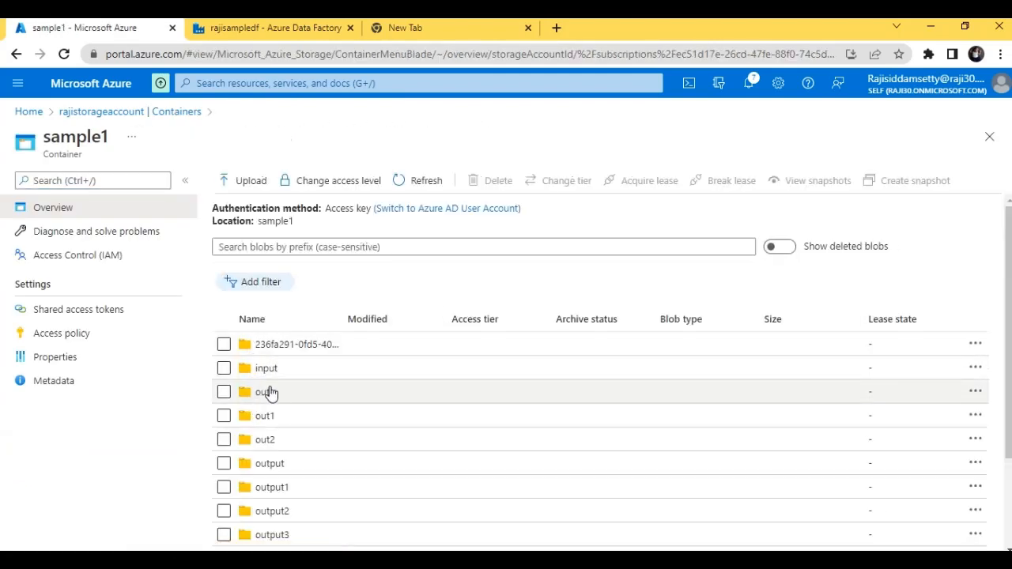
click(266, 369)
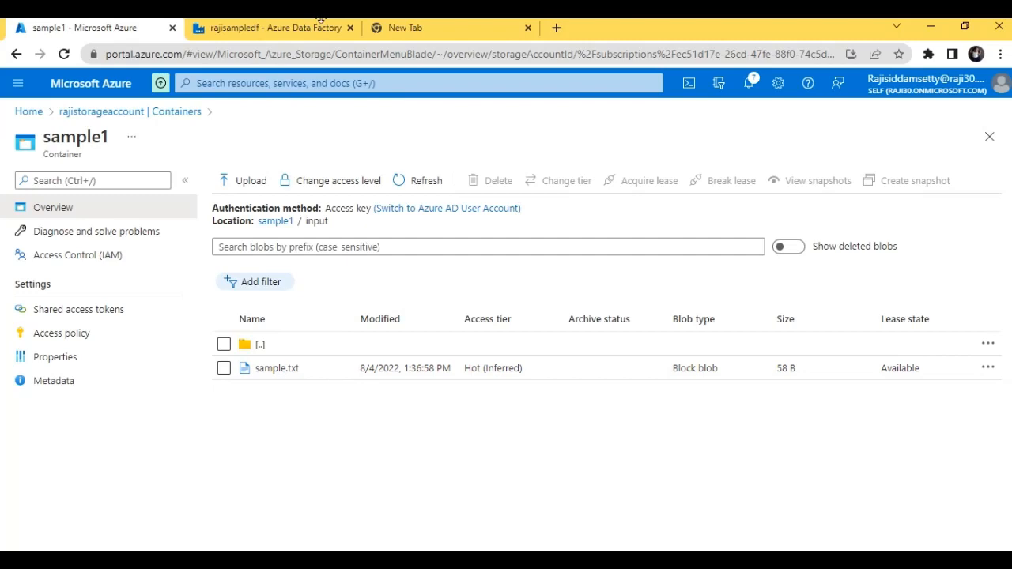
Back in Data Factory Studio, start a new Azure Blob Storage dataset in Binary format
click(293, 30)
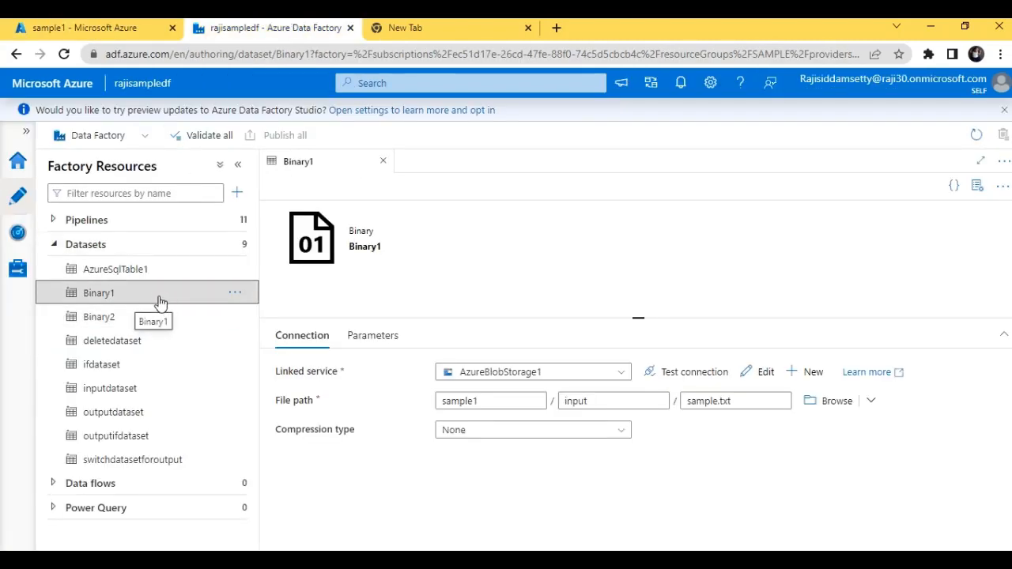
click(241, 246)
click(260, 274)
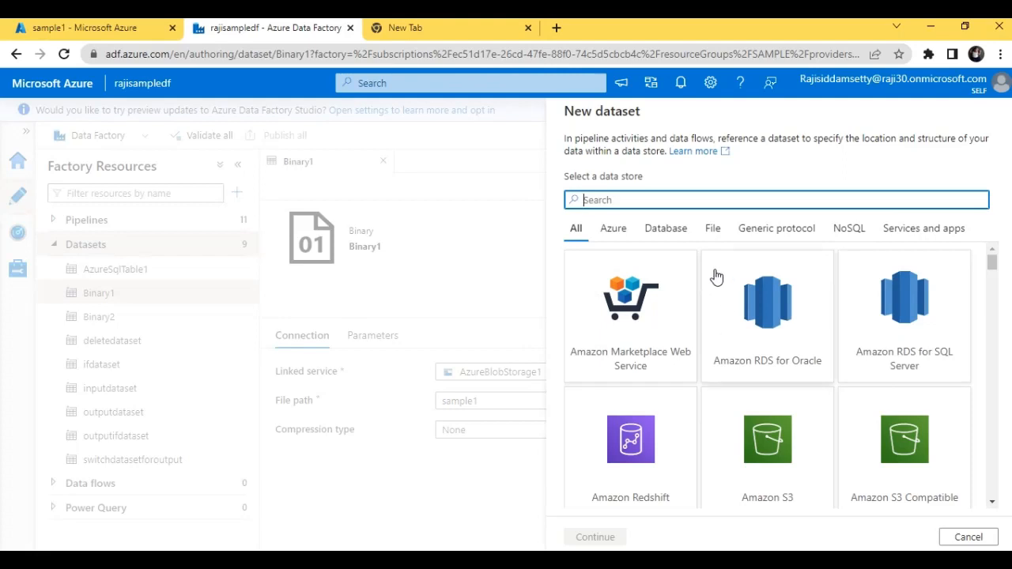
text(blo)
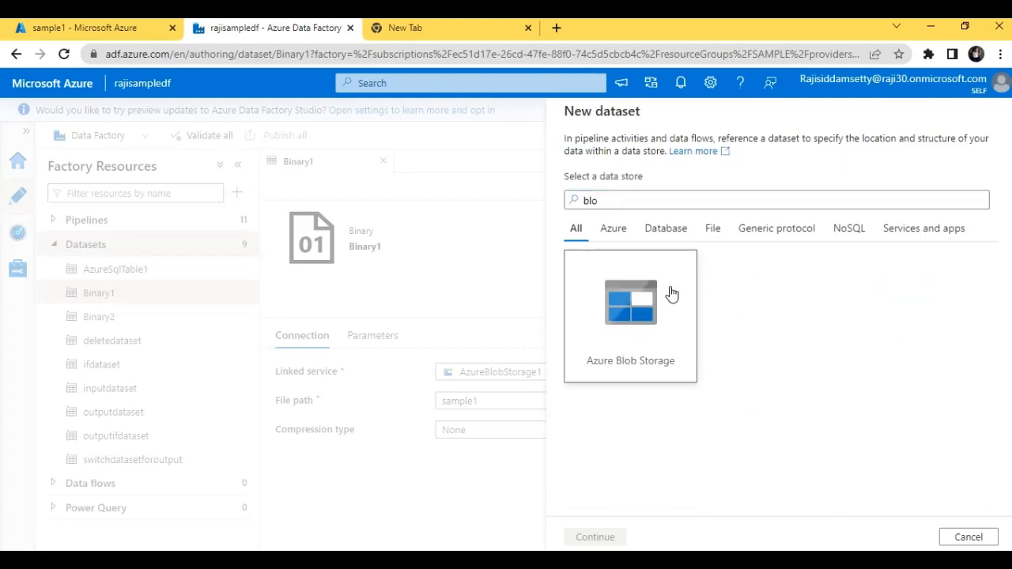
click(671, 294)
click(601, 537)
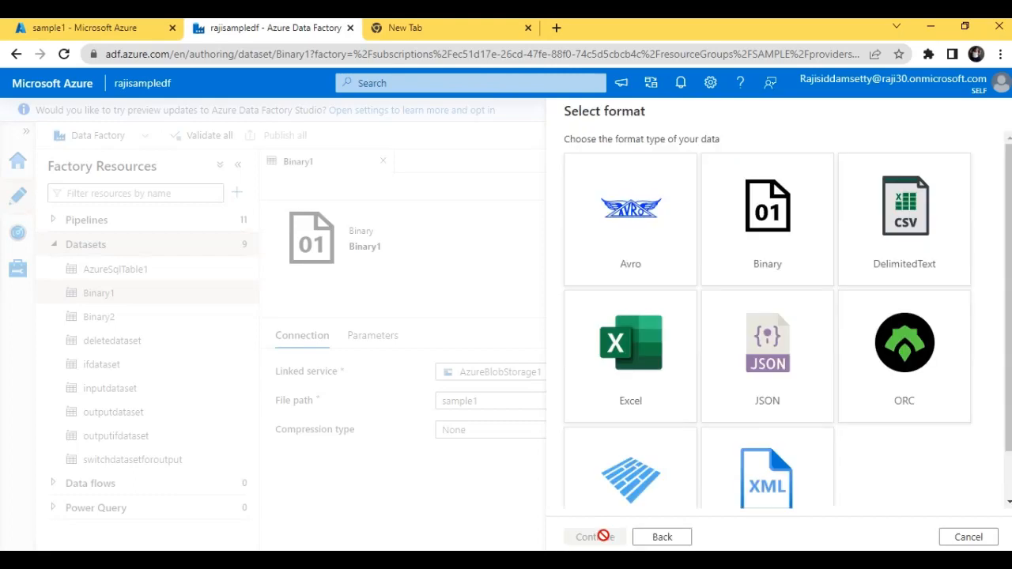
click(773, 243)
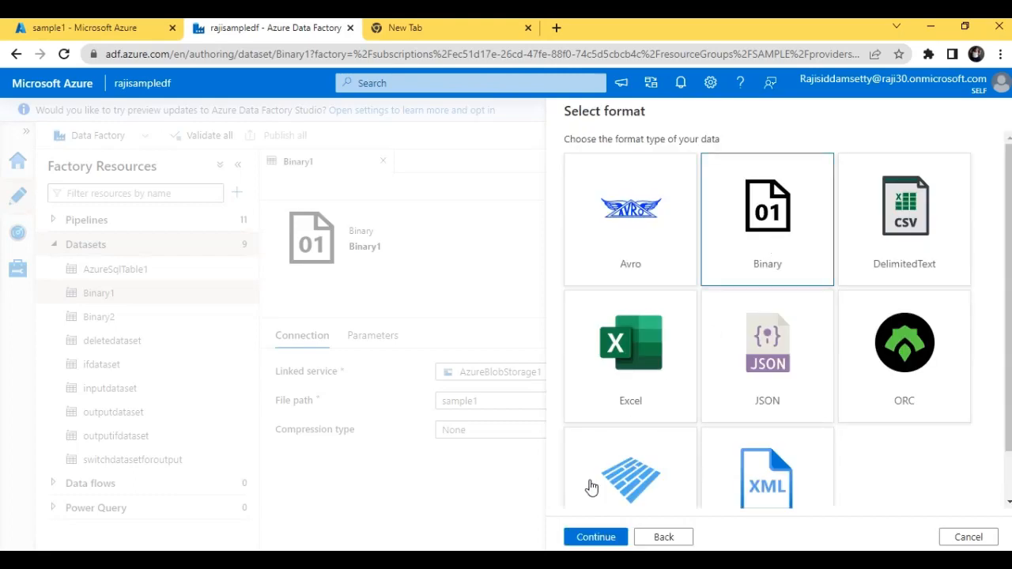
click(596, 537)
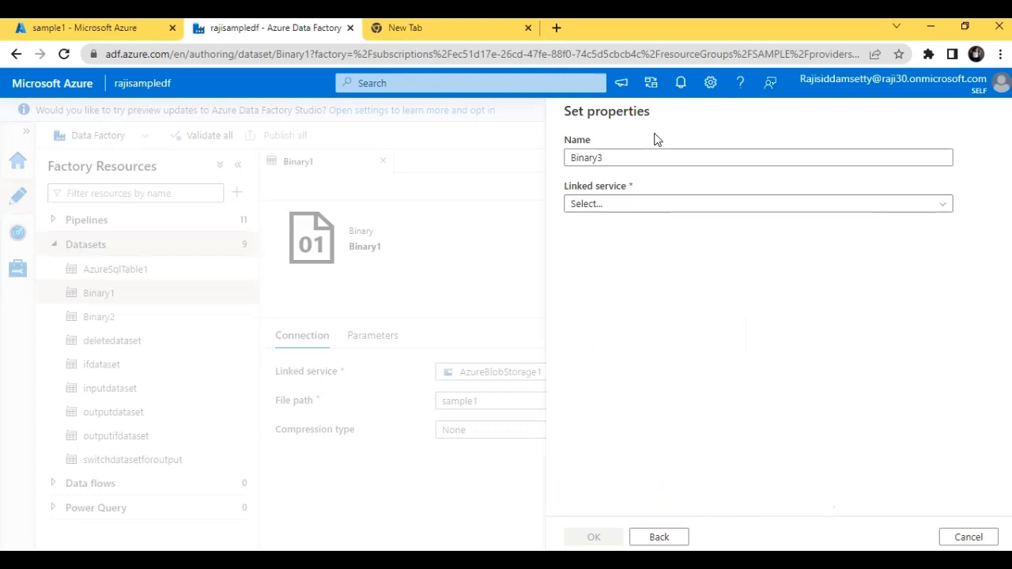
Name the new dataset validationdataset and choose linkedservice as its linked service
drag(655, 153, 534, 188)
text(va)
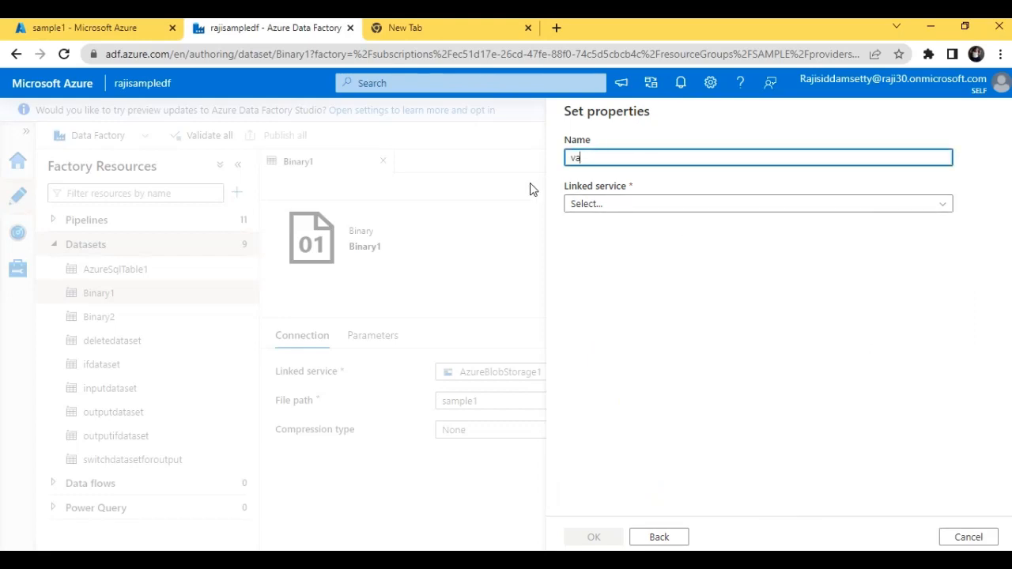
text(lidationdataset)
click(582, 207)
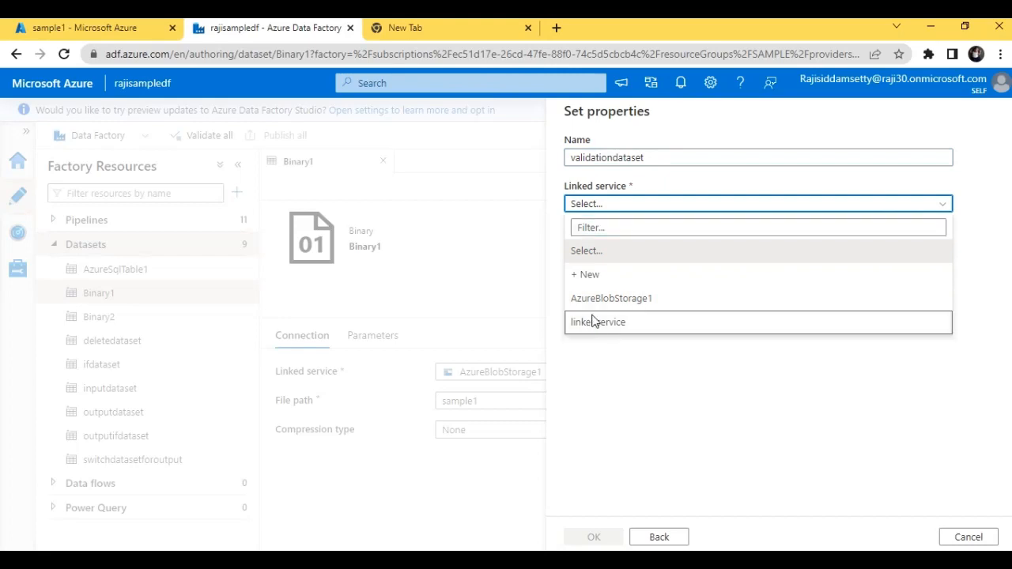
click(593, 322)
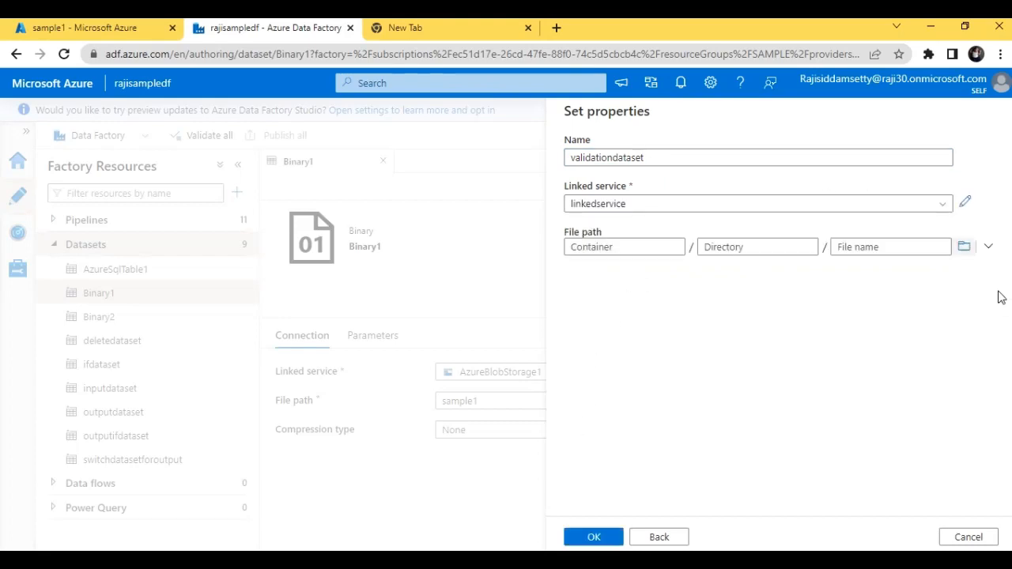
Browse to the sample1 container for the dataset's file path and create the dataset
click(964, 250)
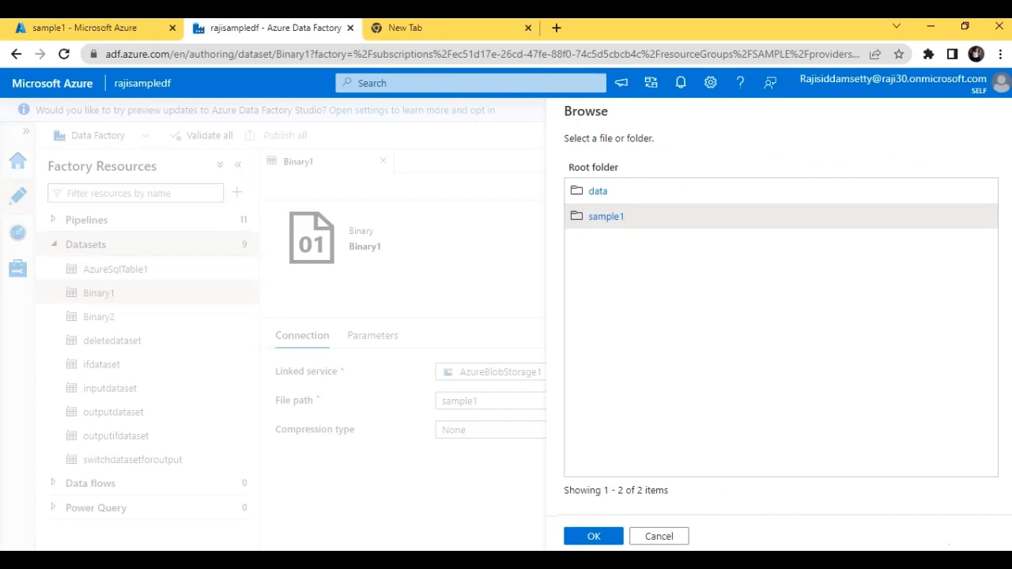
click(593, 538)
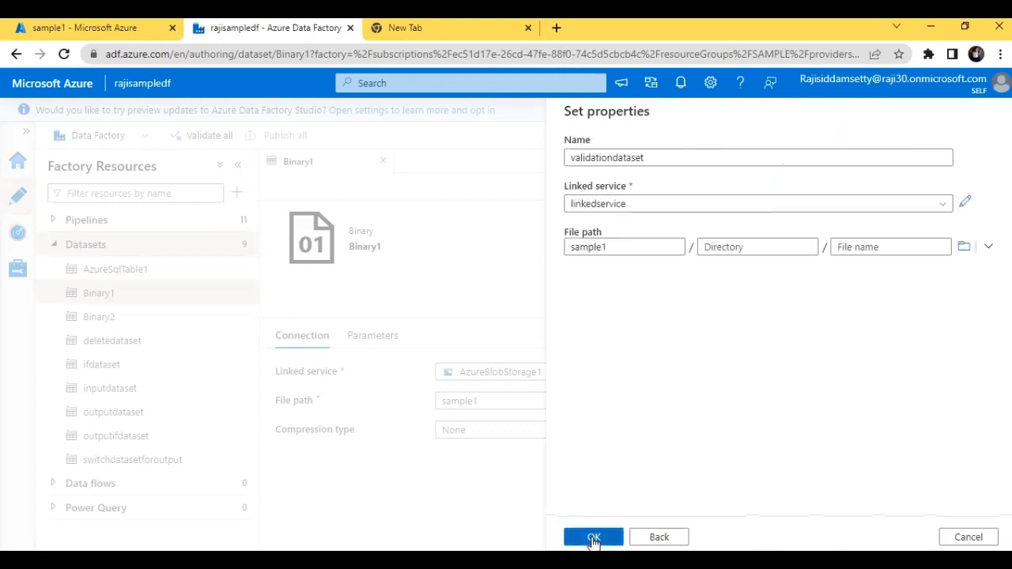
click(594, 539)
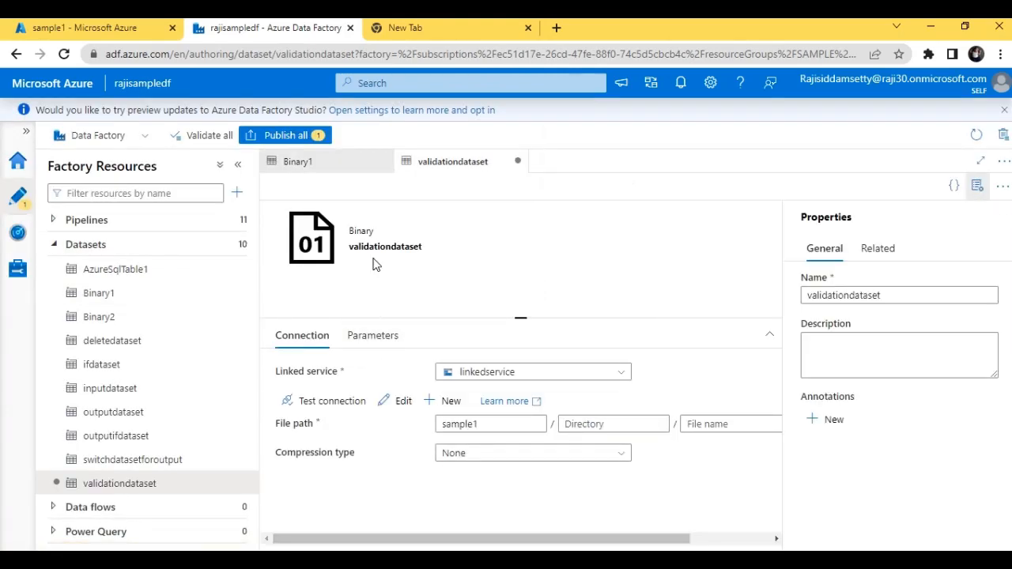
Add a String parameter named foldername to validationdataset
click(378, 338)
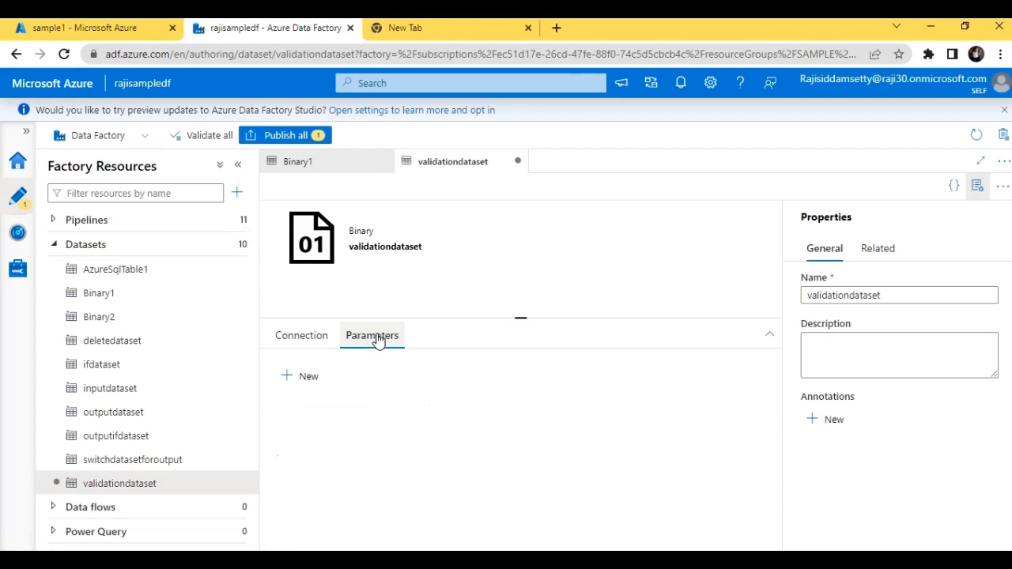
click(306, 385)
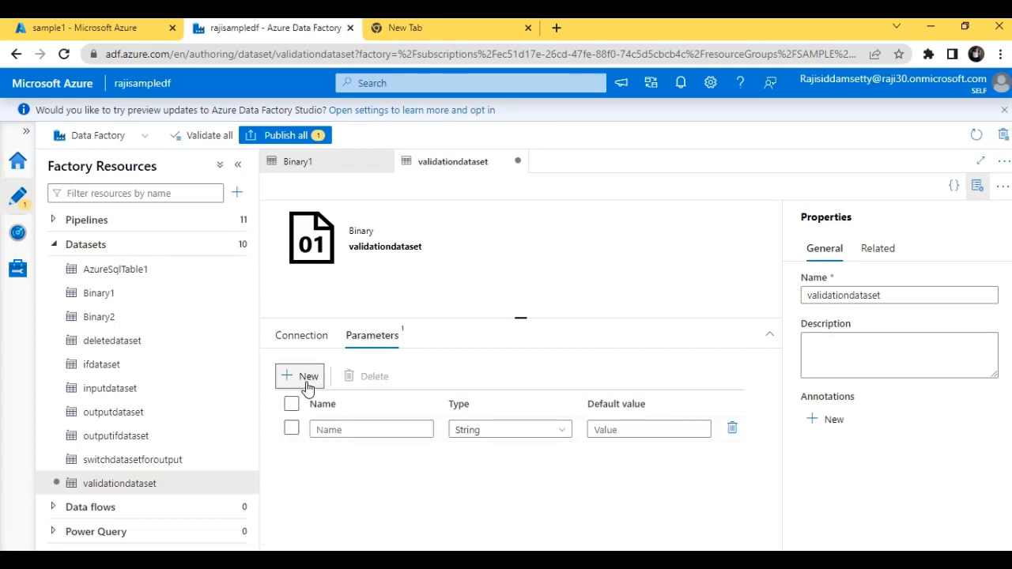
click(327, 428)
text(fo)
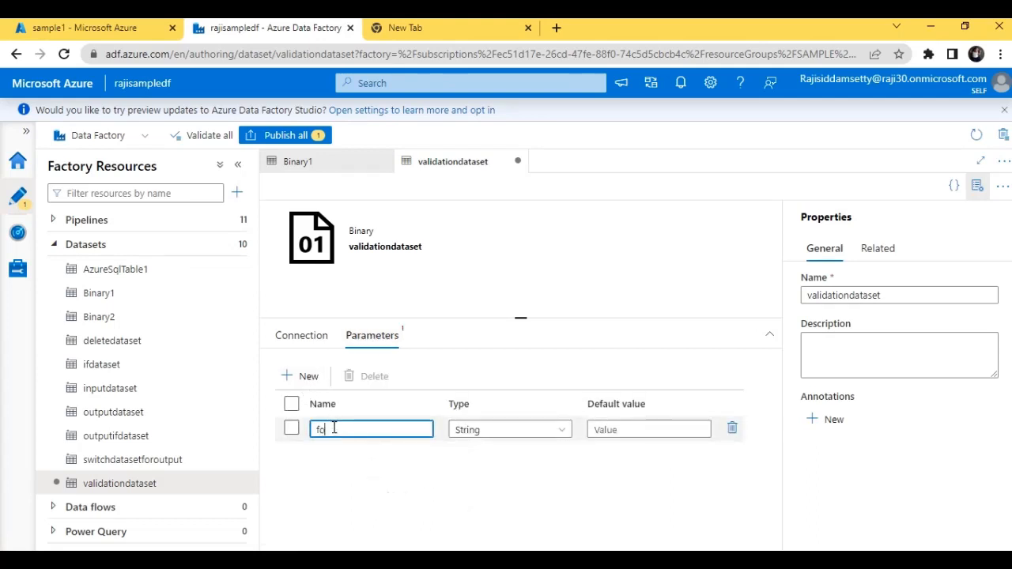
text(ldername)
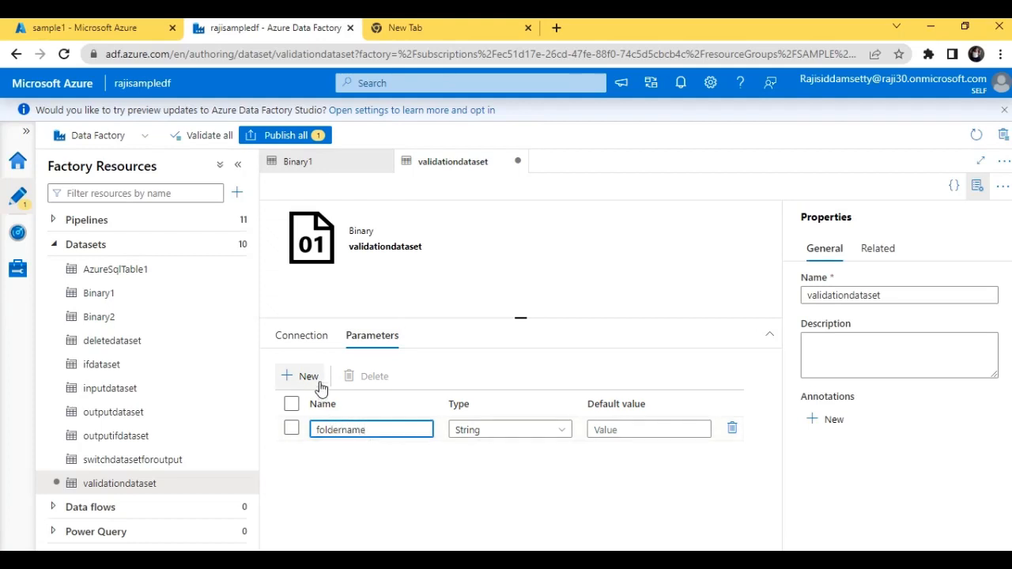
Replace the container in validationdataset's file path with salesfolder
click(318, 342)
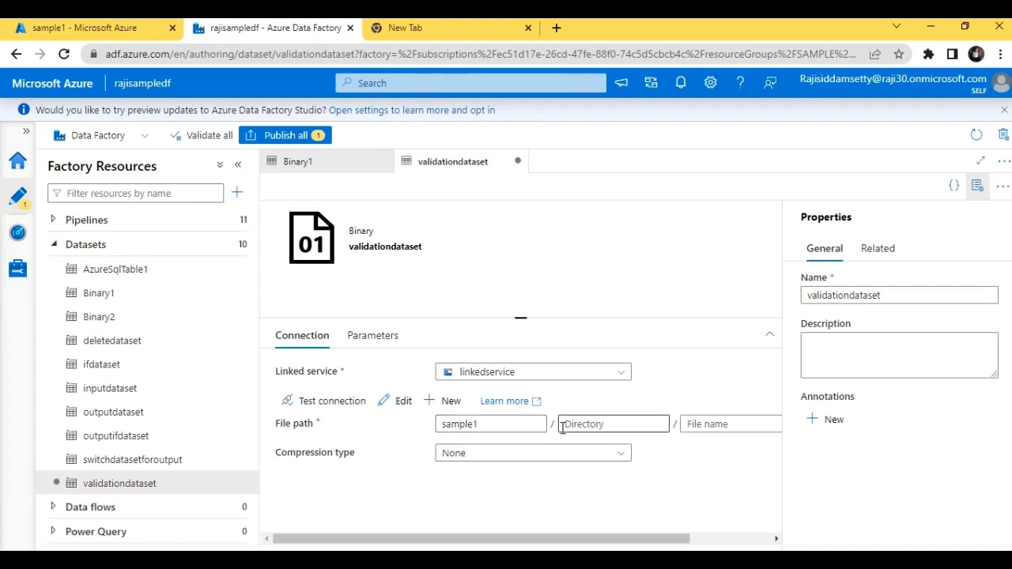
click(499, 425)
key(BackSpace)
key(BackSpace)
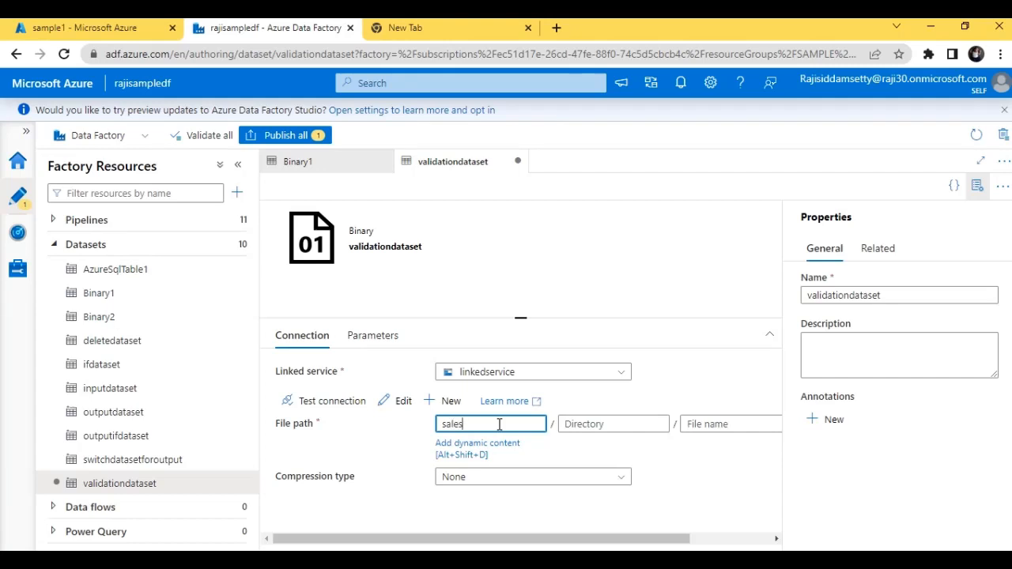
text(lesfolder)
click(622, 421)
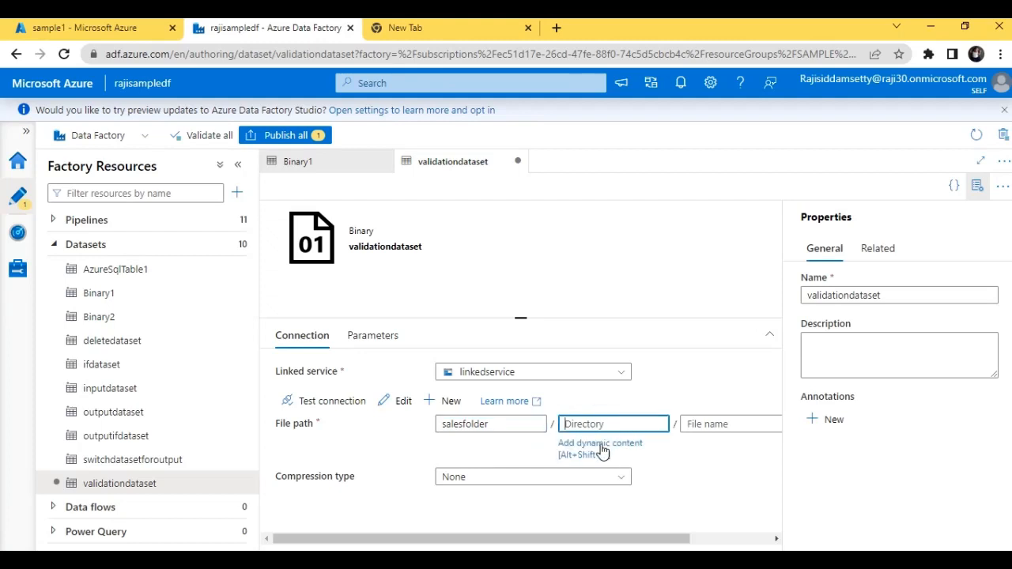
click(601, 448)
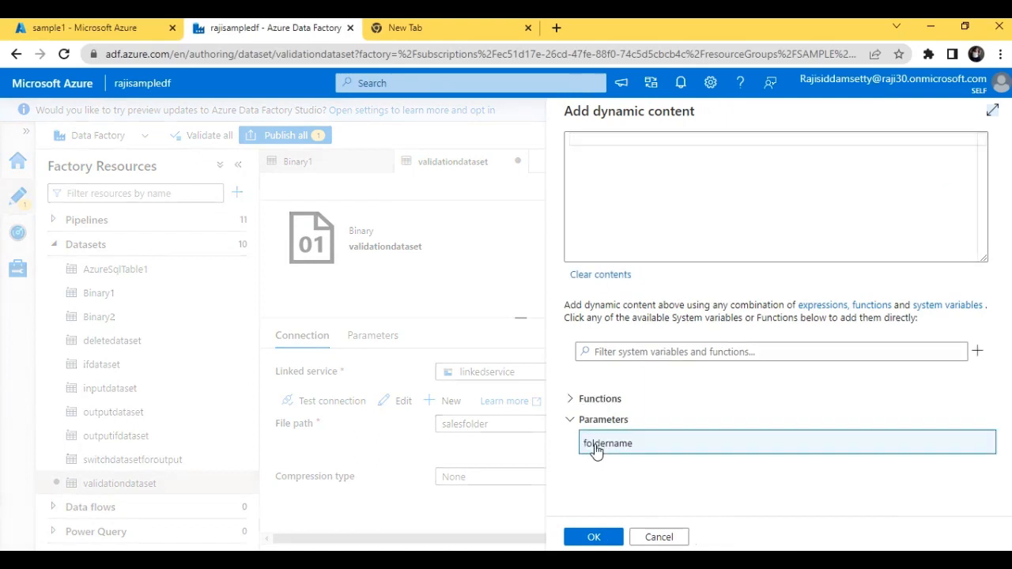
click(590, 448)
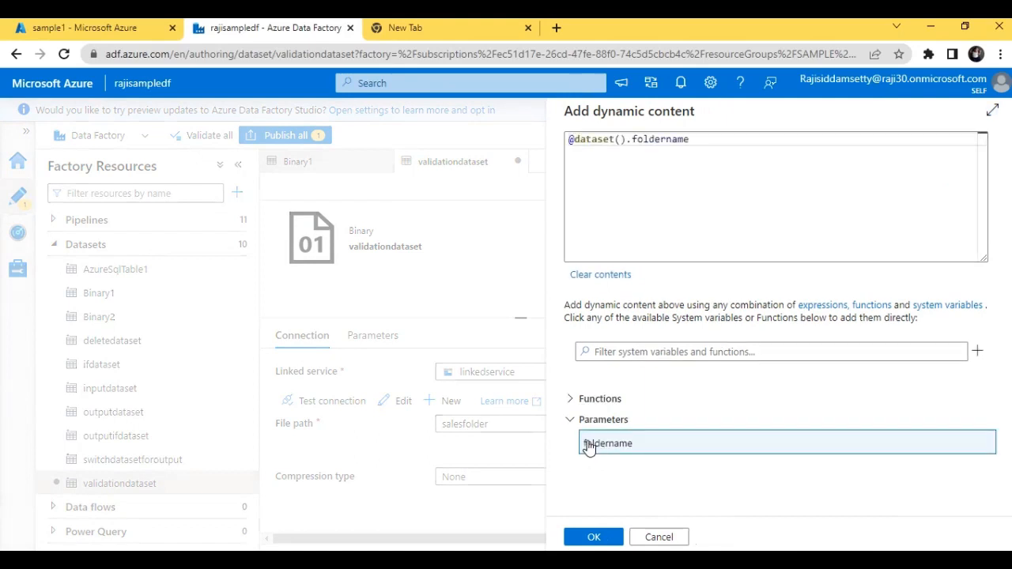
click(593, 537)
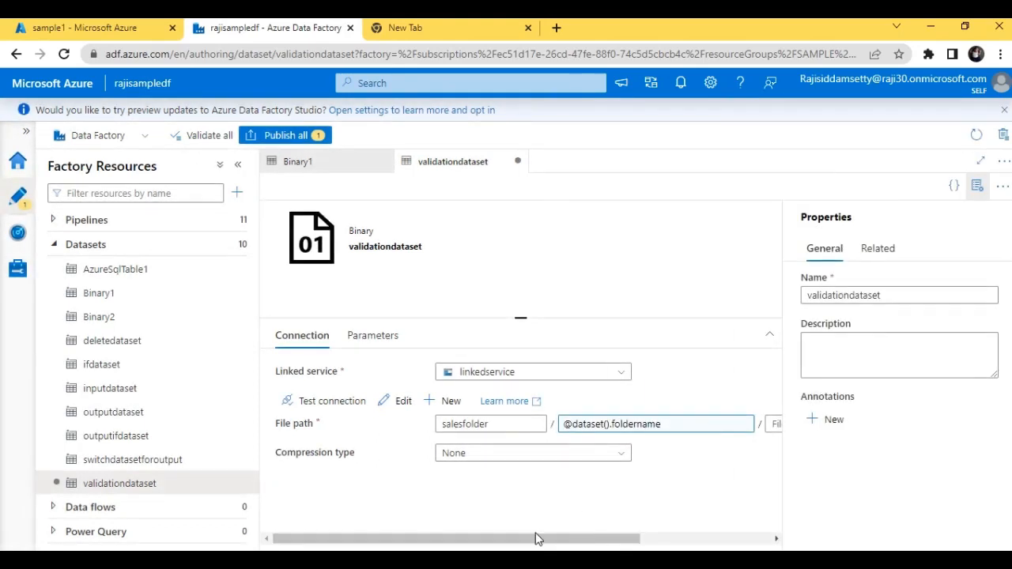
mouse_move(531, 544)
mouse_down()
mouse_move(600, 544)
mouse_move(528, 544)
mouse_up()
click(166, 249)
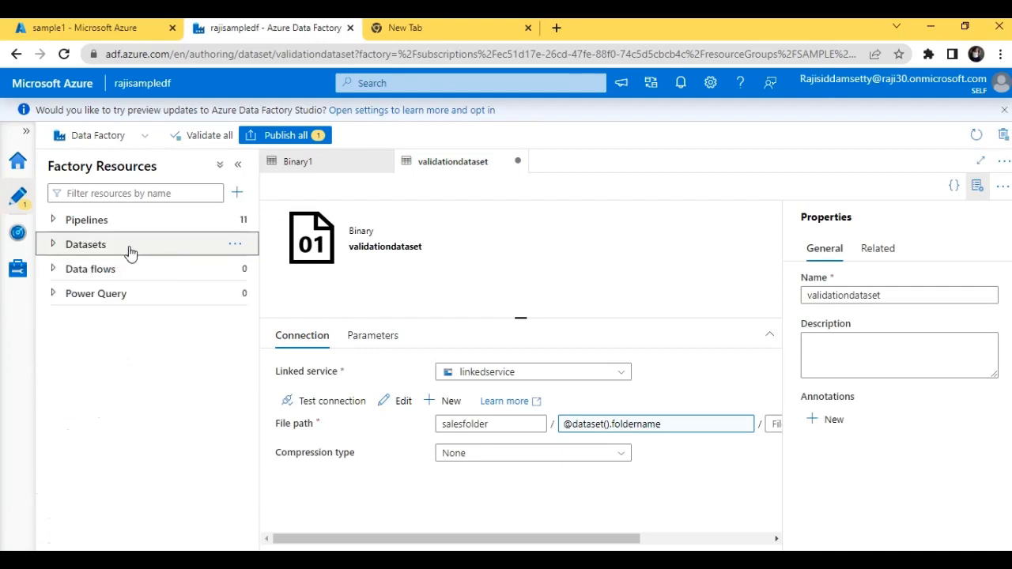
click(130, 251)
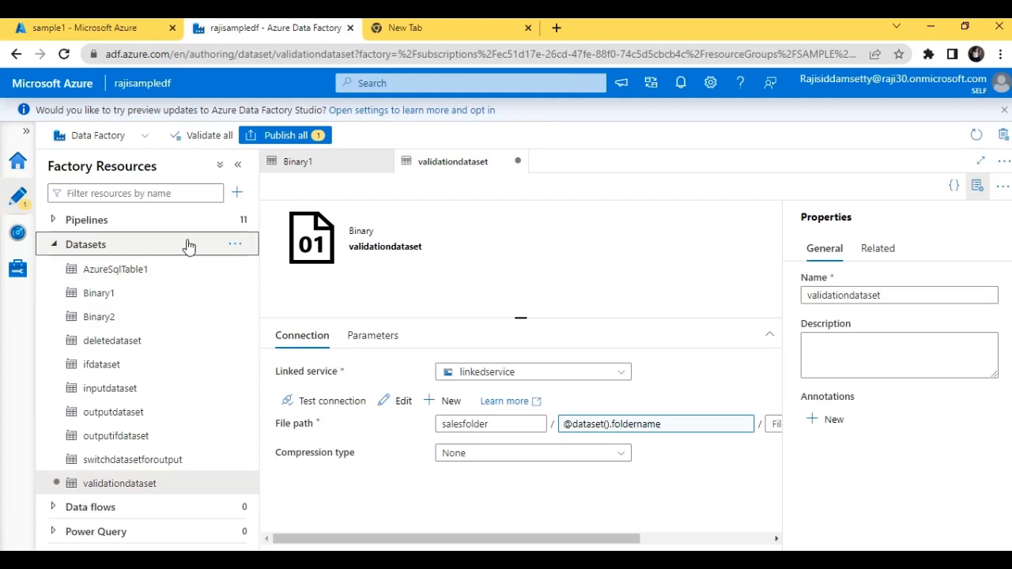
Create a new pipeline and add a Validation activity to its canvas
click(236, 224)
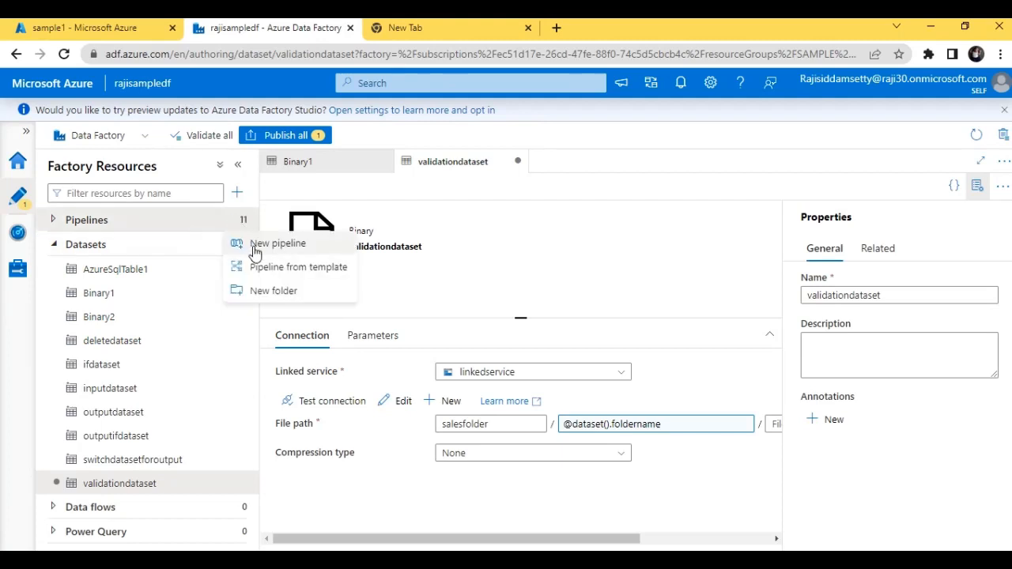
click(277, 244)
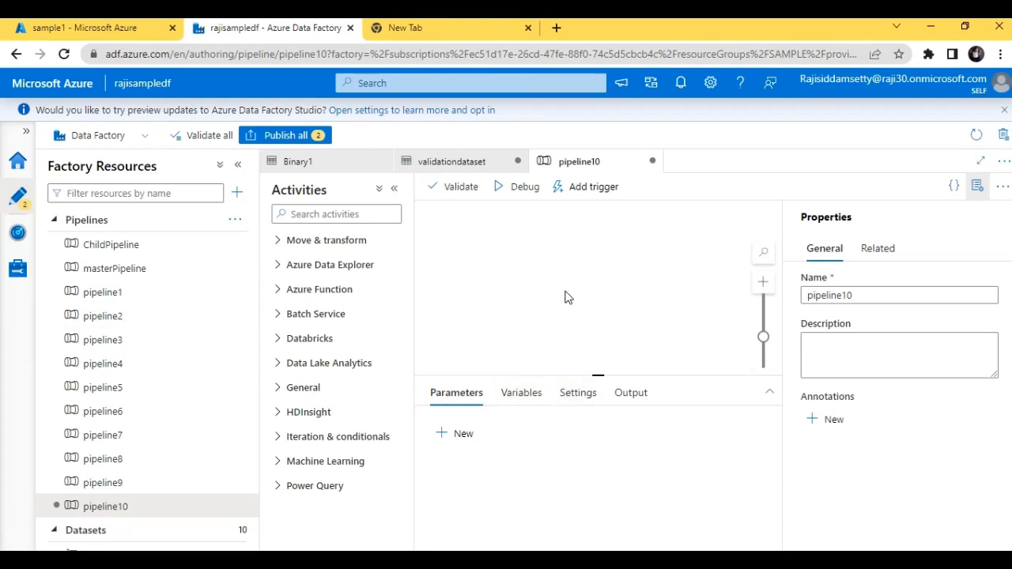
click(355, 213)
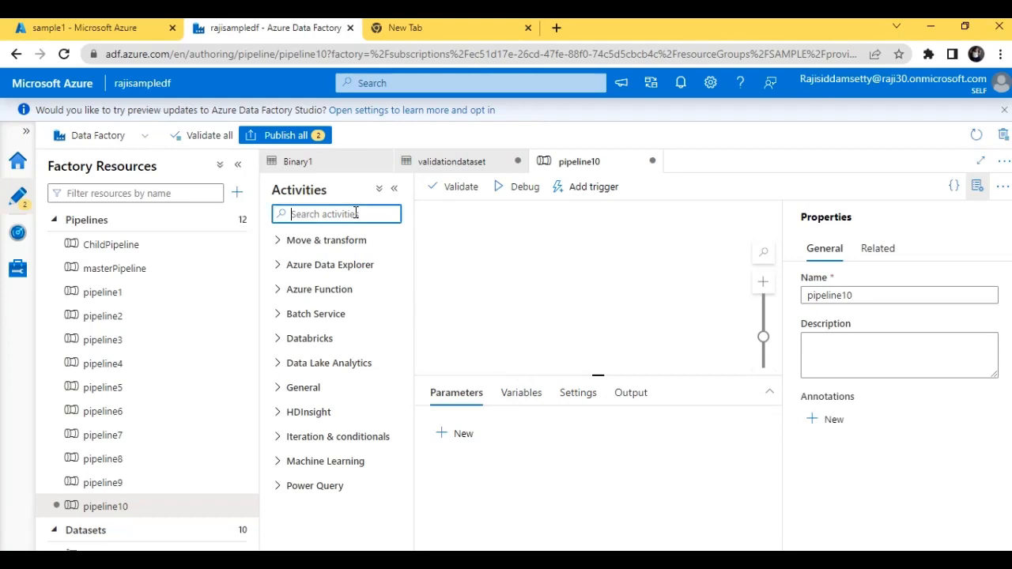
text(va)
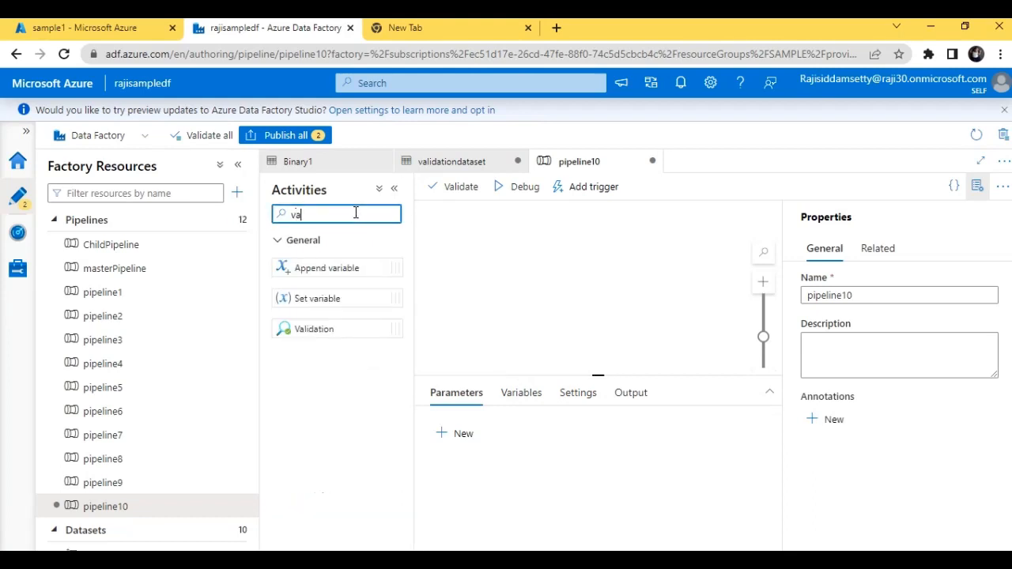
drag(333, 329, 613, 249)
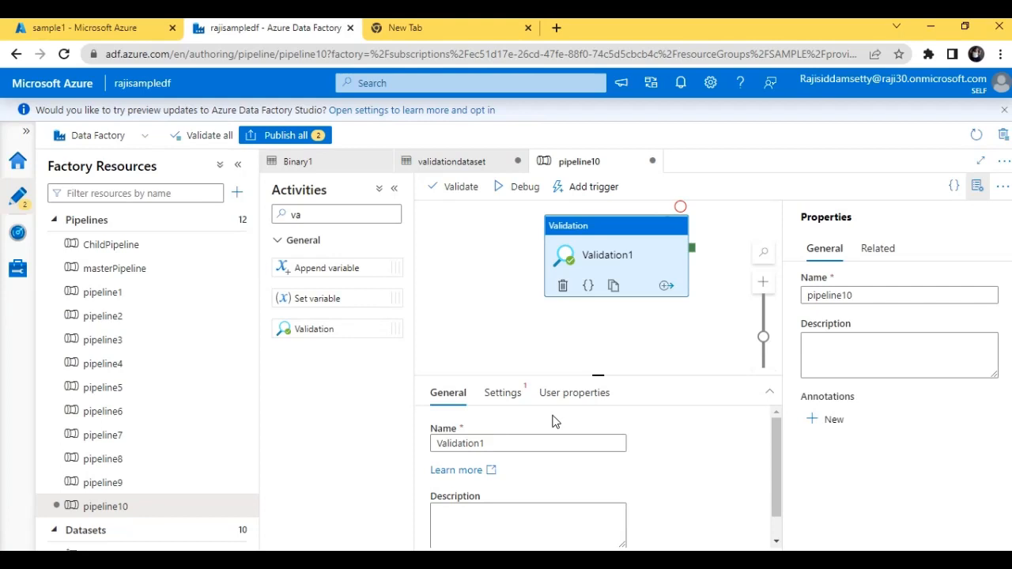
Set the Validation activity's dataset to Binary1 and review its Timeout, Sleep and Minimum size settings
click(505, 394)
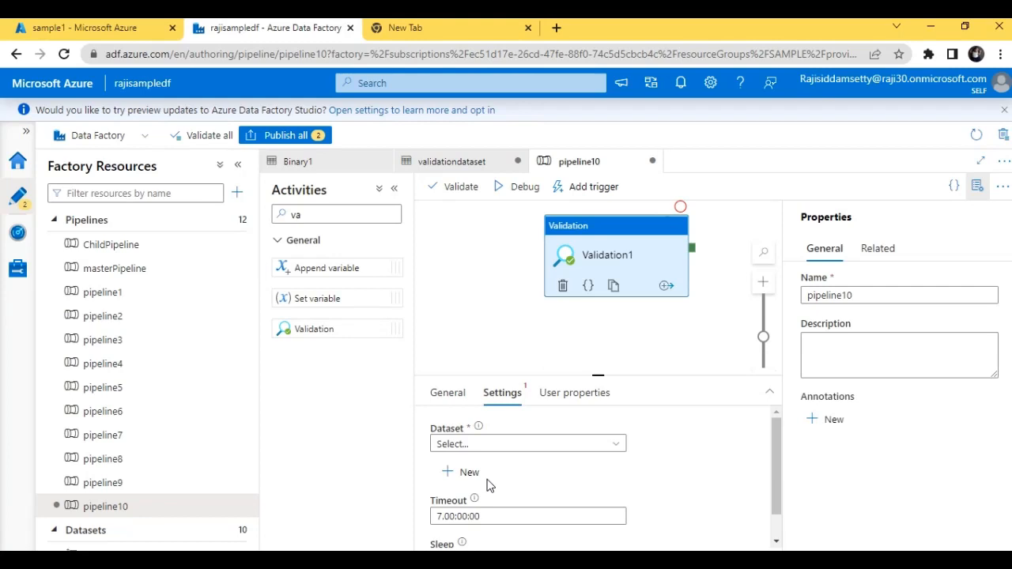
click(534, 449)
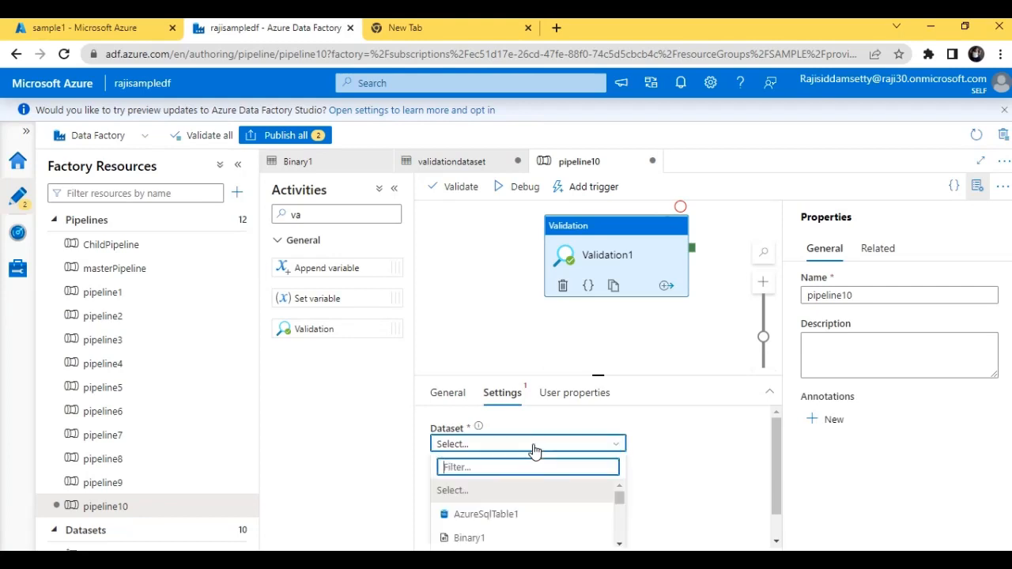
click(571, 539)
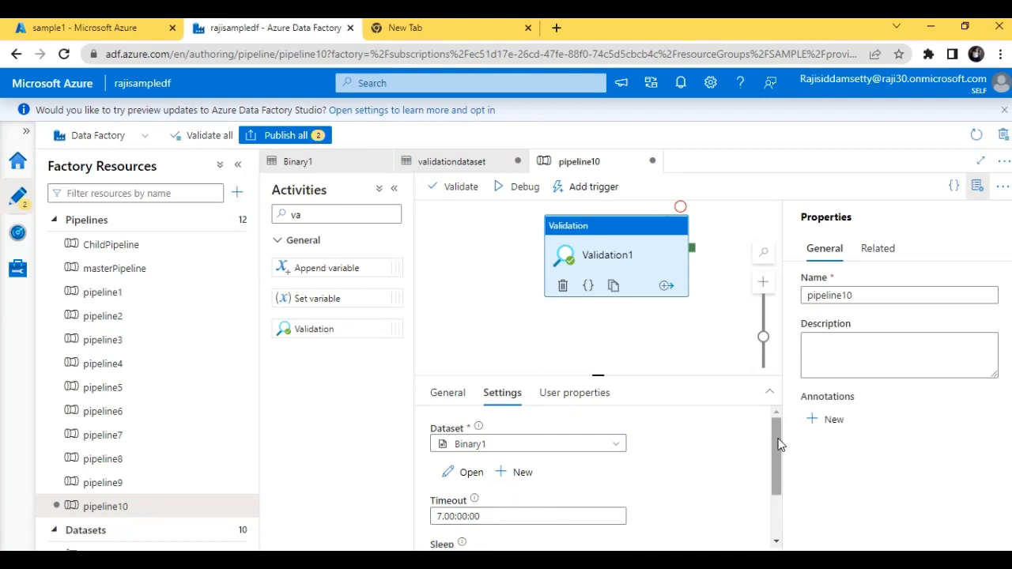
drag(774, 443, 780, 486)
mouse_move(475, 427)
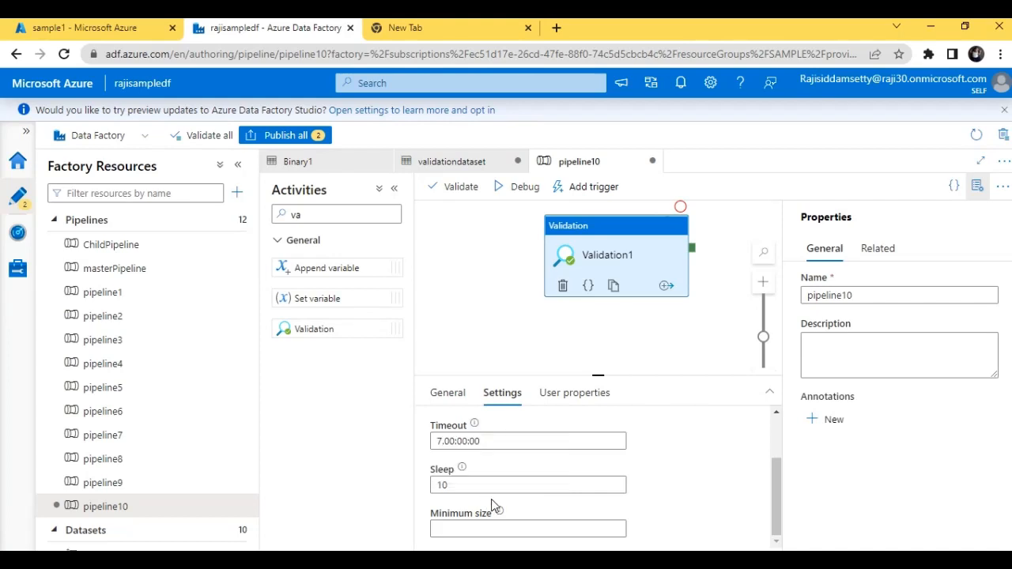
mouse_move(465, 472)
mouse_move(498, 514)
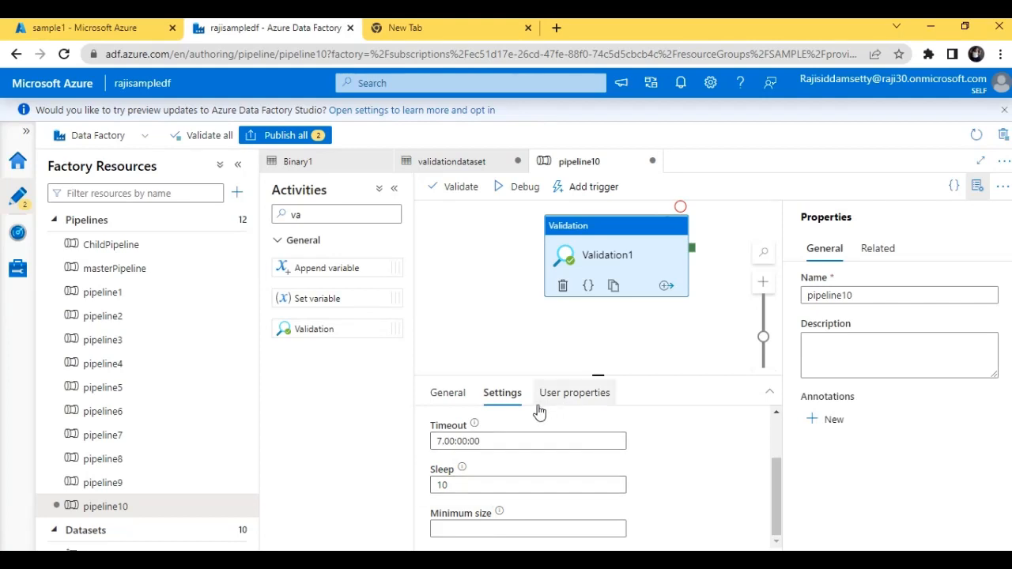
drag(772, 510, 776, 454)
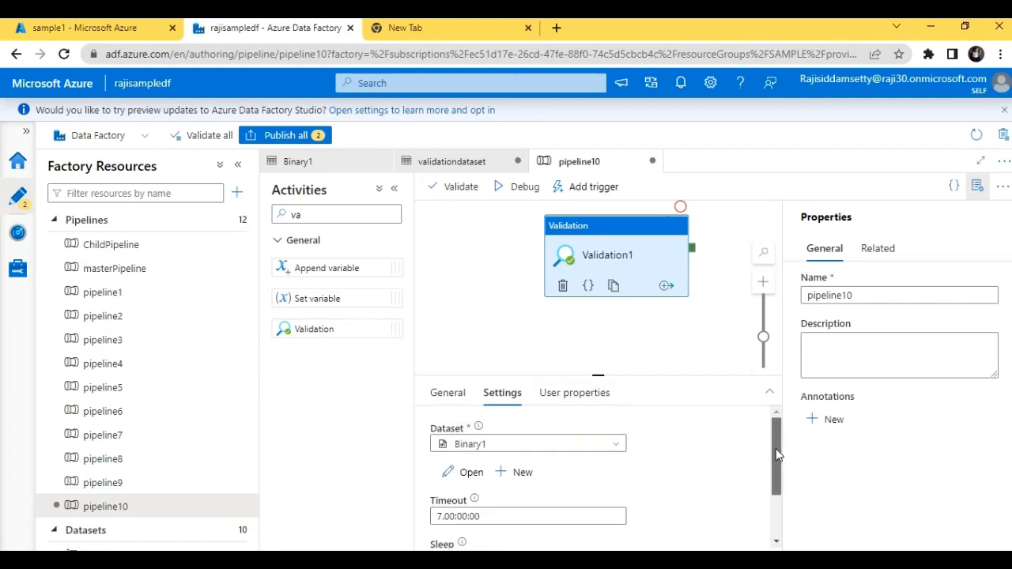
Set the Validation activity's dataset to validationdataset
click(546, 447)
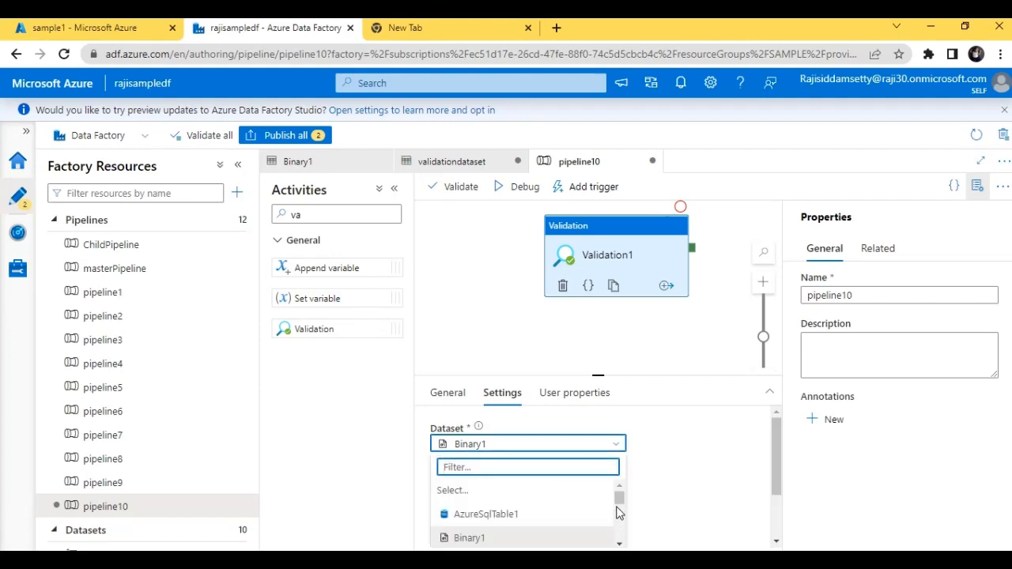
drag(617, 507, 619, 536)
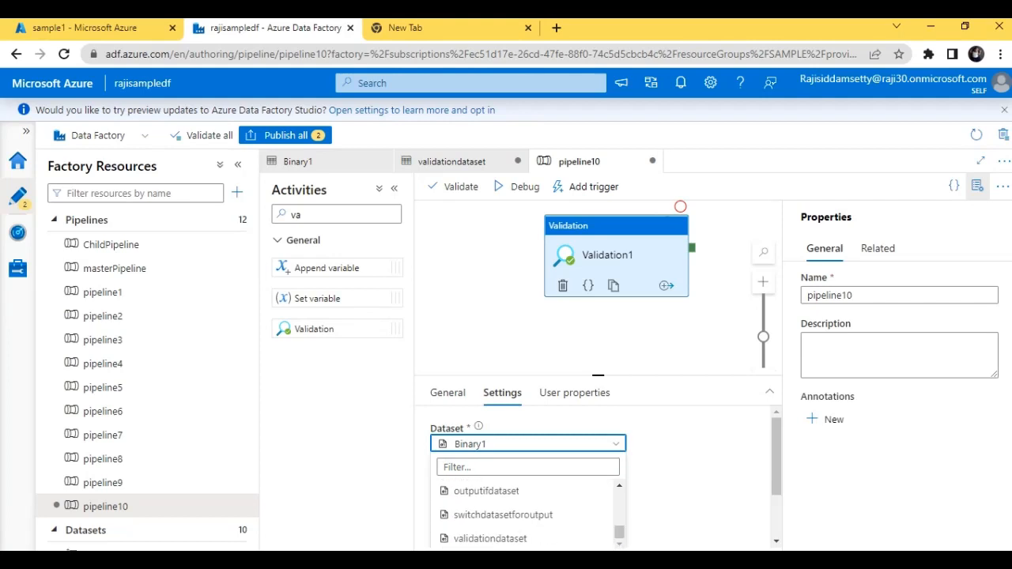
click(562, 541)
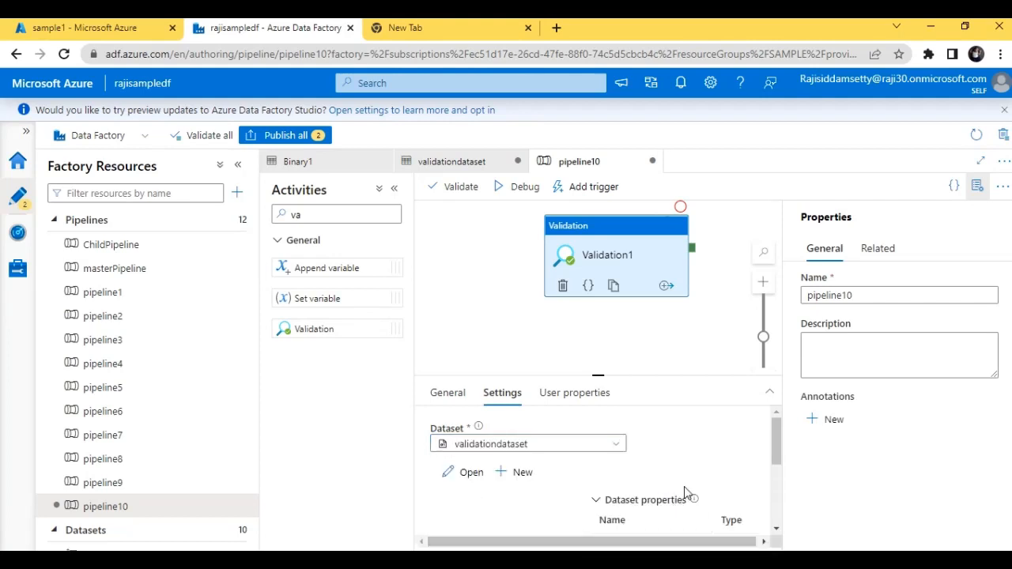
Expand the authoring area to full view and set the Validation activity's foldername dataset property to sales
drag(773, 449, 774, 465)
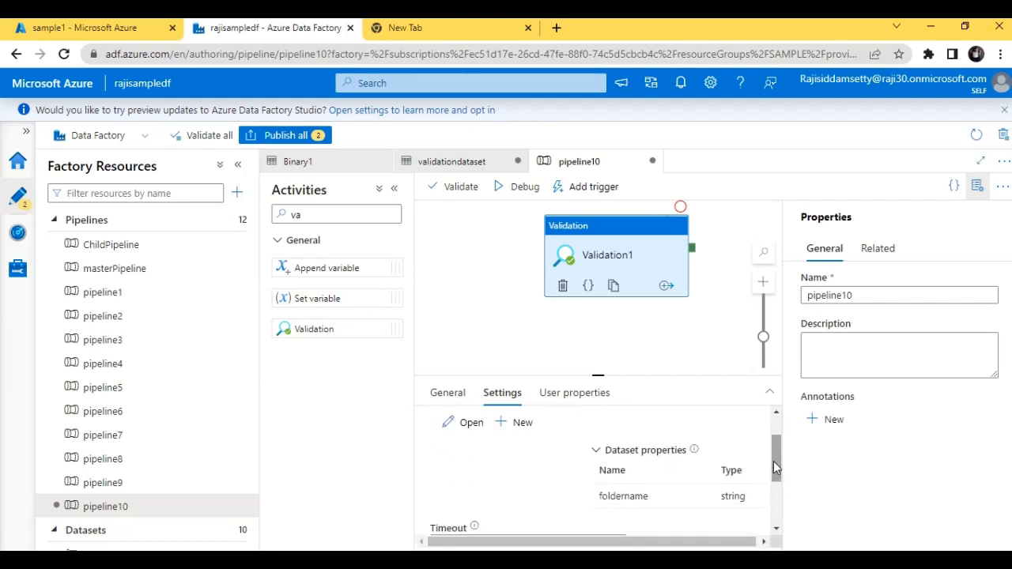
drag(659, 274, 568, 289)
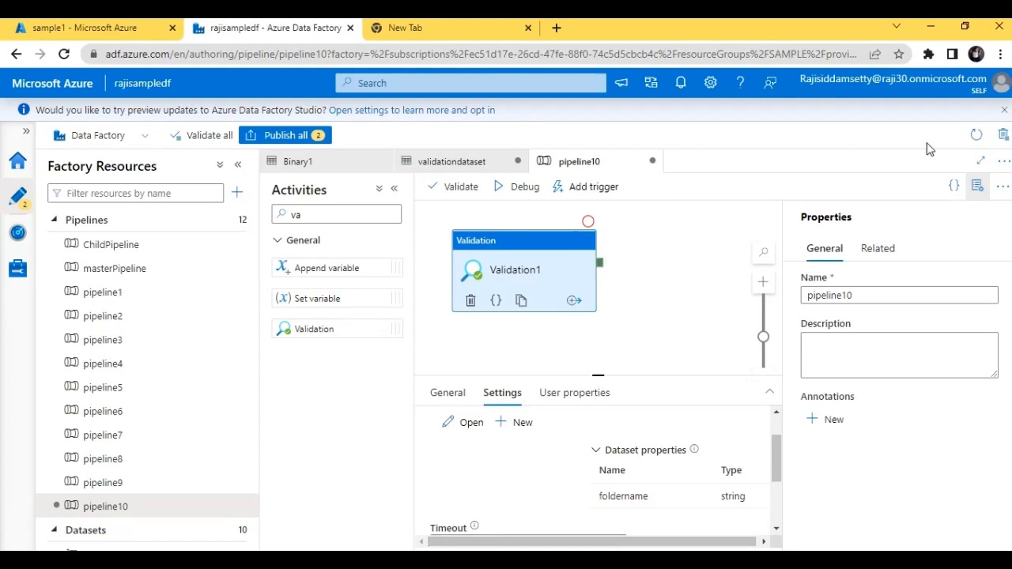
click(978, 163)
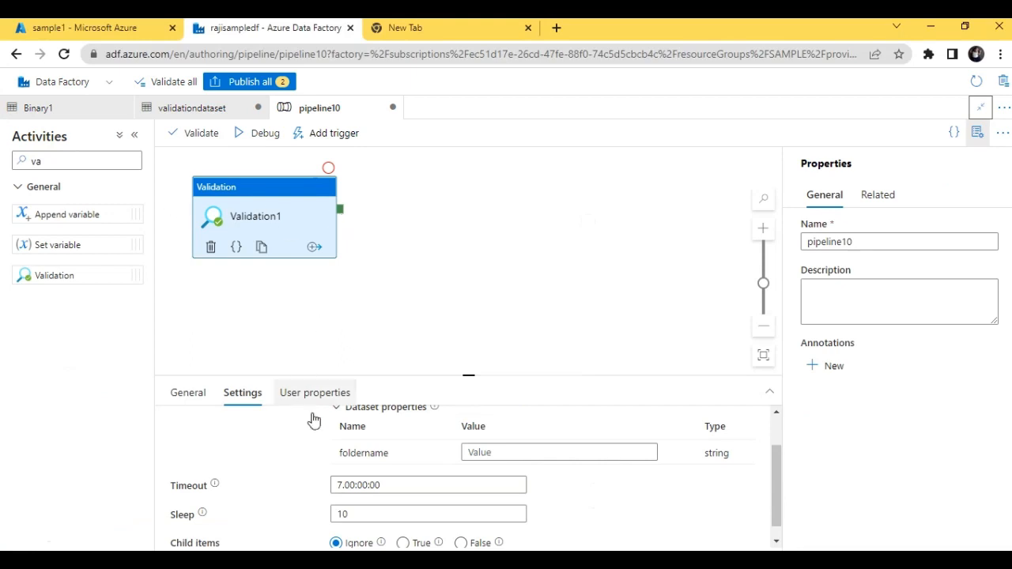
click(513, 455)
text(s)
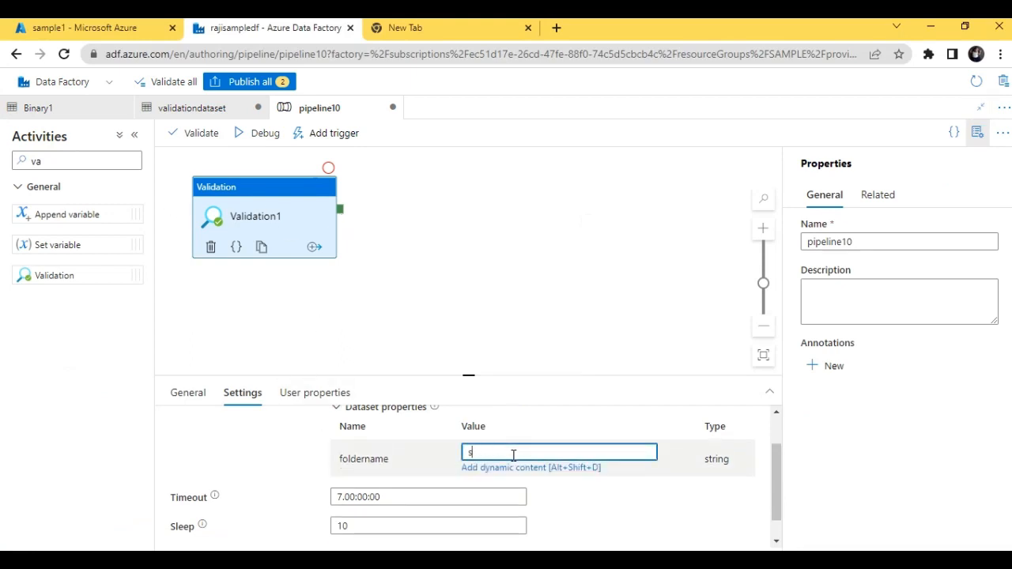
text(ales)
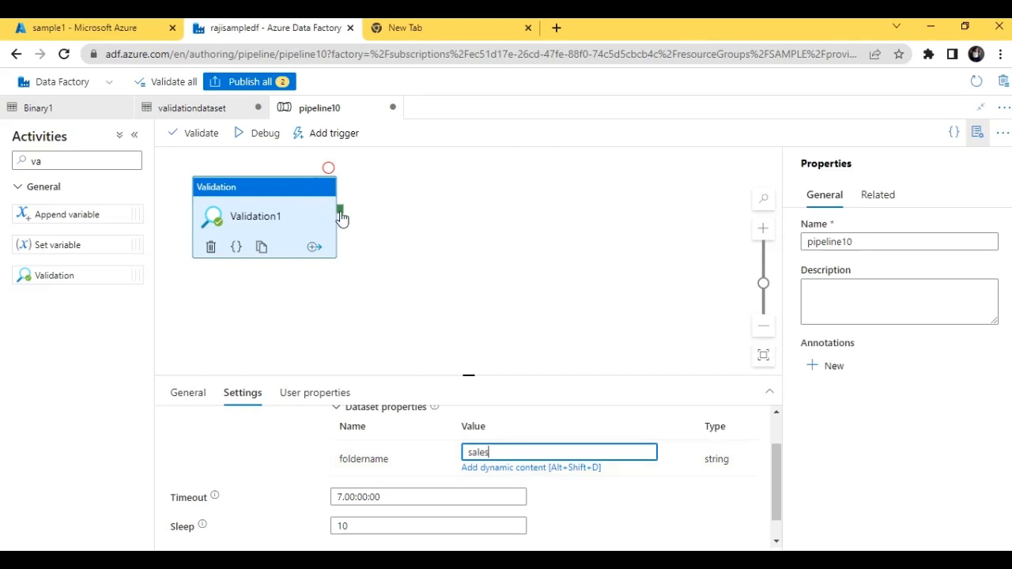
Add a Copy data activity to the pipeline and connect the Validation activity's success output to it
click(80, 160)
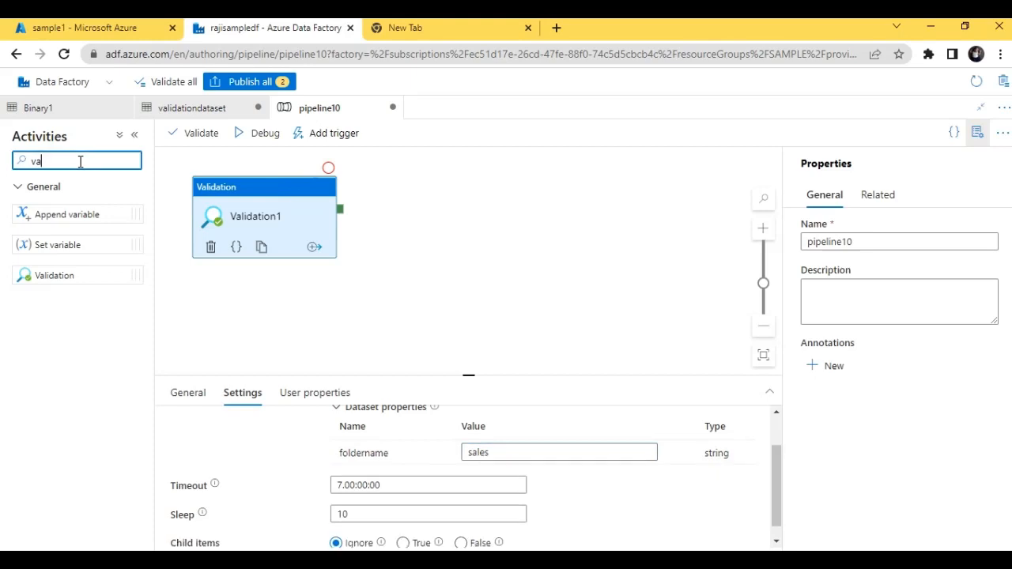
key(BackSpace)
key(BackSpace)
text(cop)
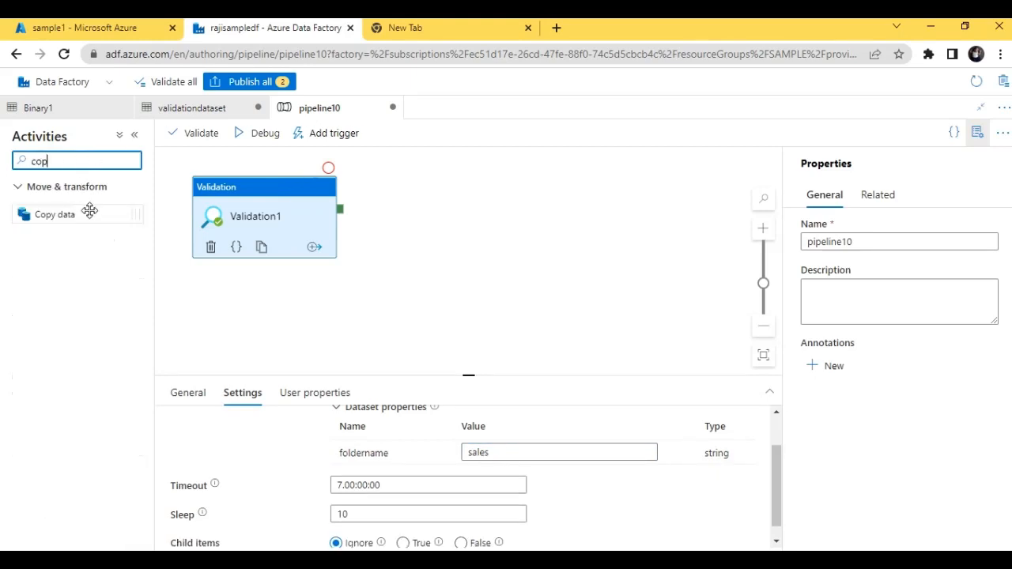
drag(87, 209, 542, 186)
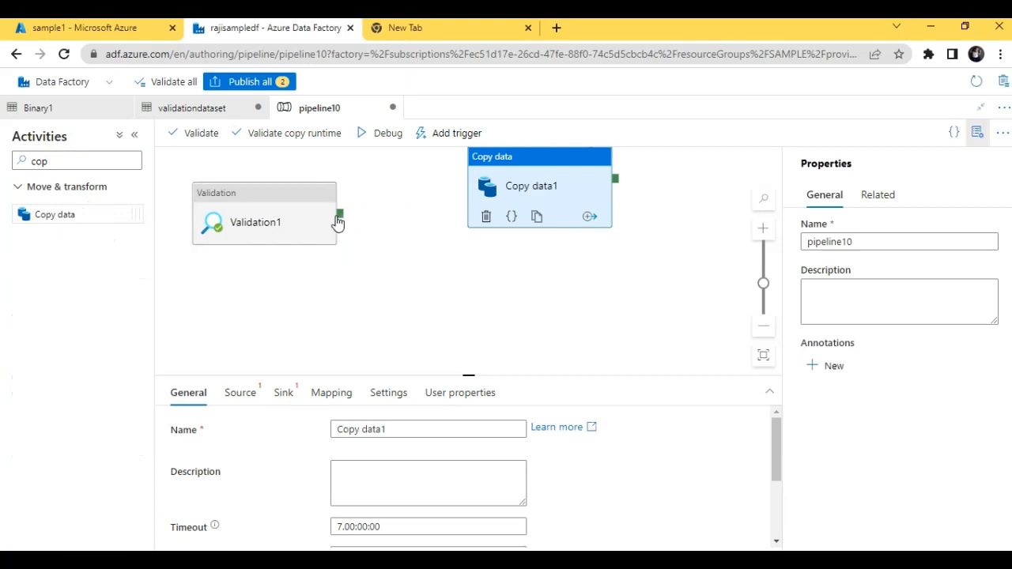
drag(336, 227, 469, 190)
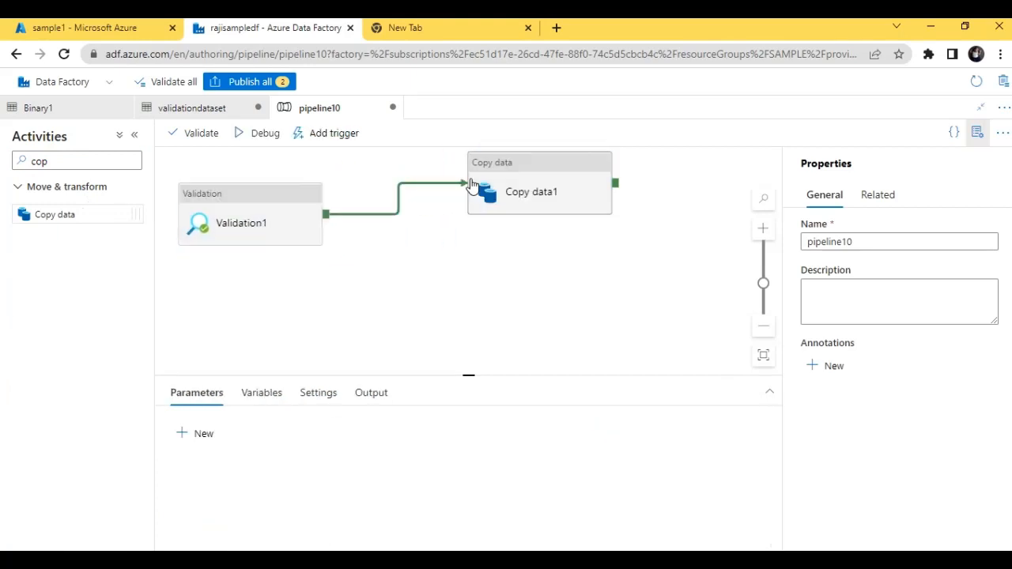
Clear the activity search and add a Failure output to the Validation activity
click(72, 158)
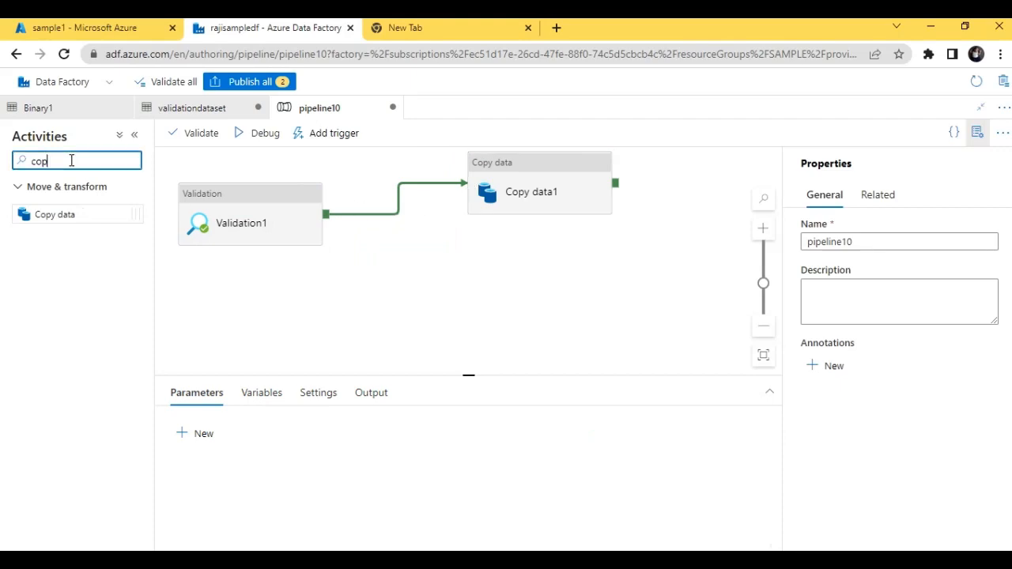
key(BackSpace)
key(BackSpace)
key(BackSpace)
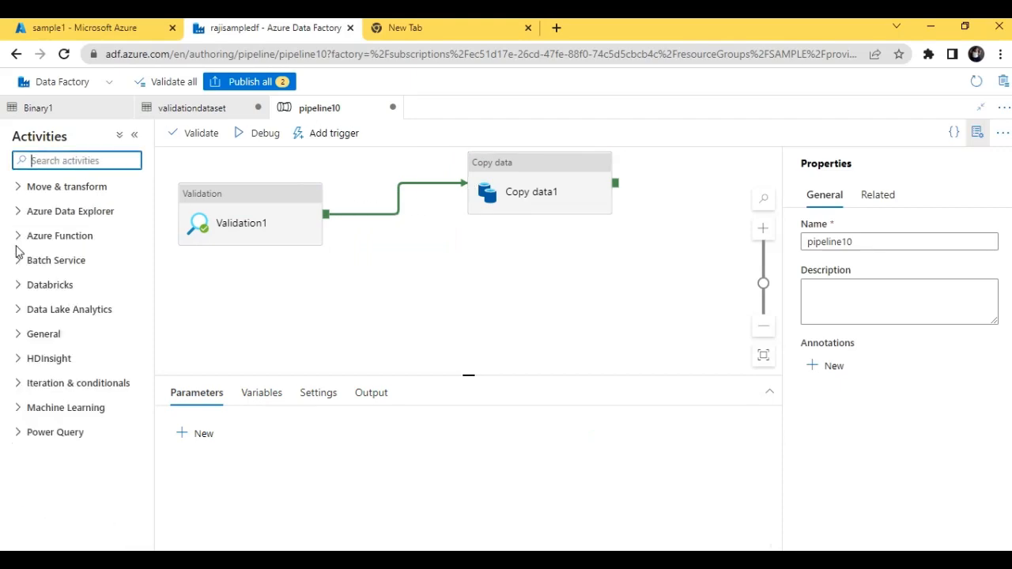
right_click(327, 225)
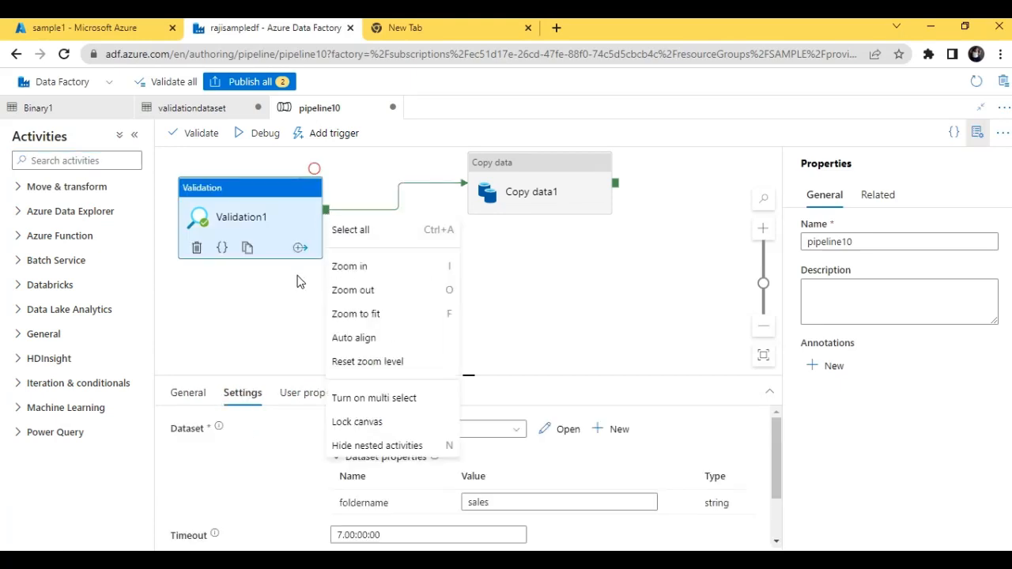
click(307, 247)
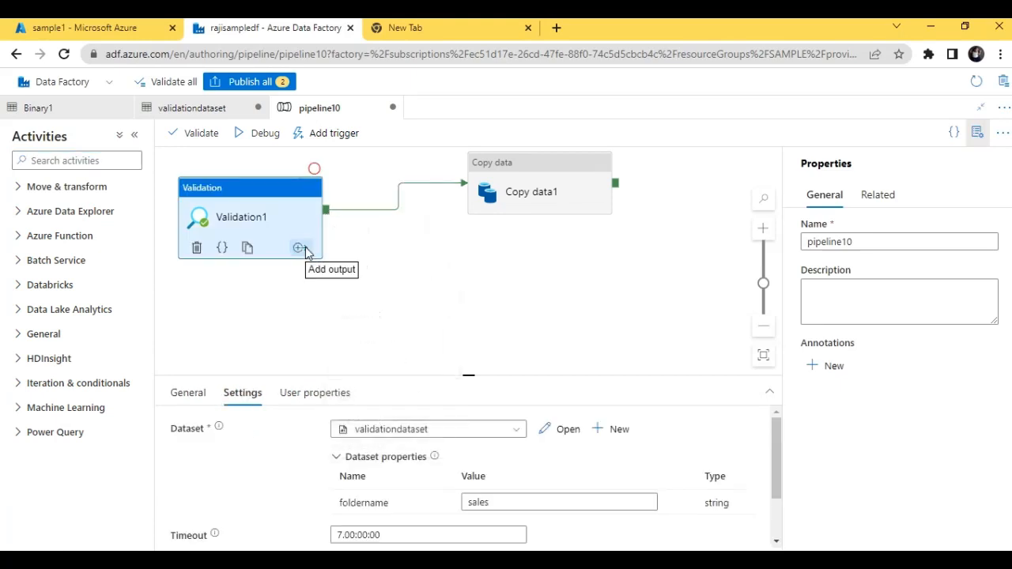
click(300, 249)
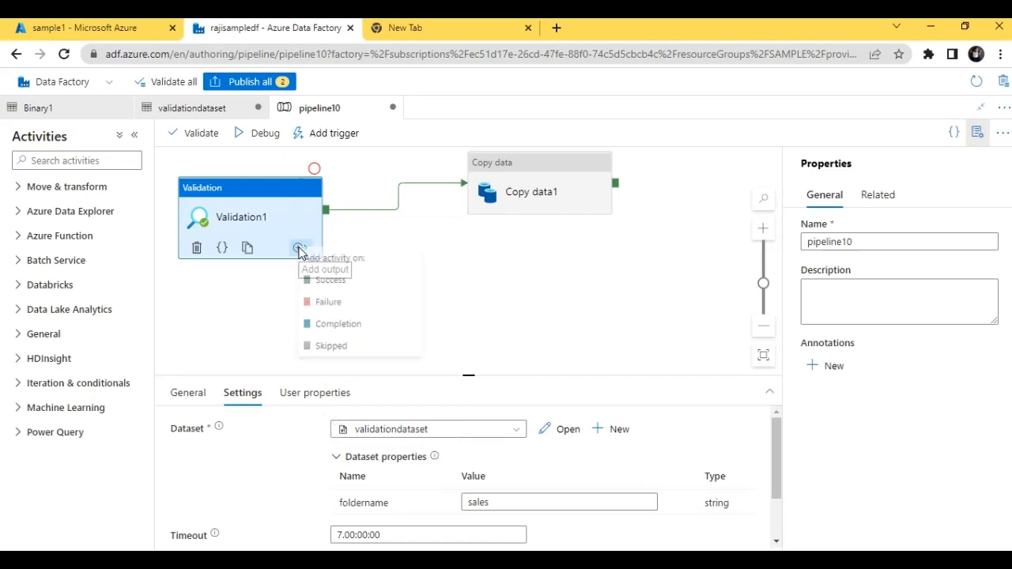
click(320, 304)
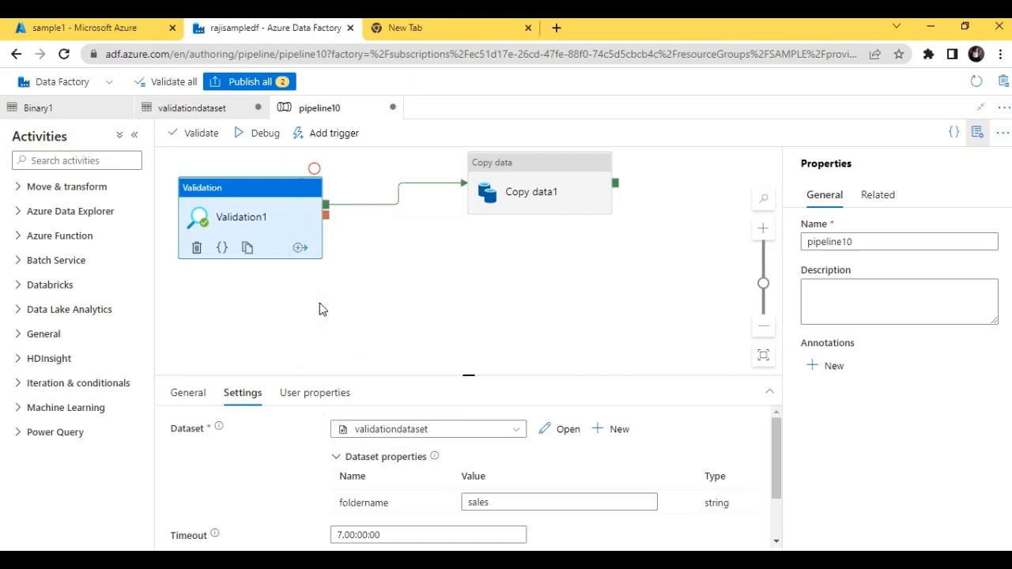
Add a WebHook activity below Copy data1 and connect the Validation activity's failure output to it
click(79, 160)
text(we)
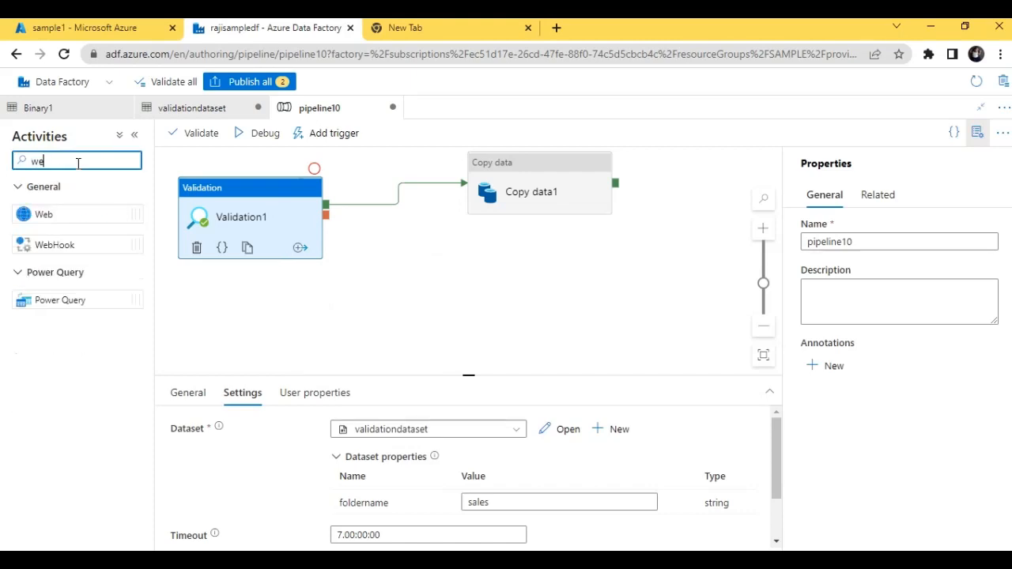
drag(113, 244, 515, 261)
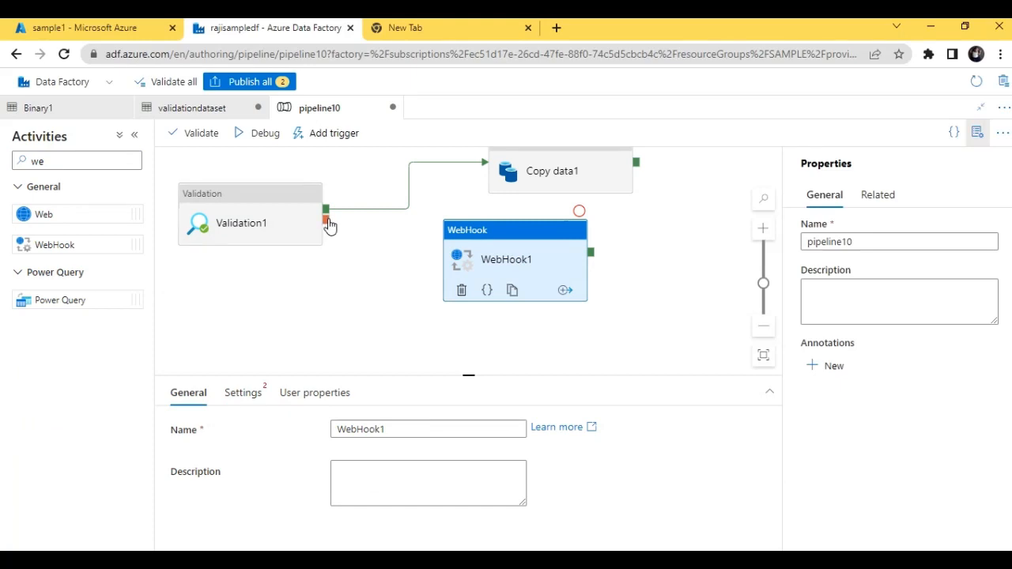
drag(325, 219, 449, 261)
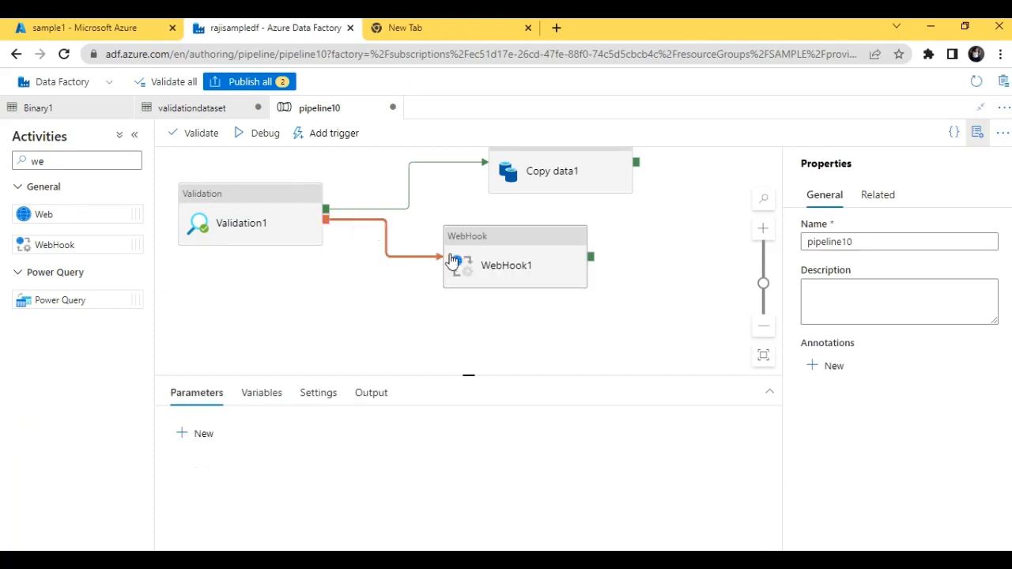
Review the Validation activity's settings, including what the Ignore, True and False options for Child items mean
click(261, 200)
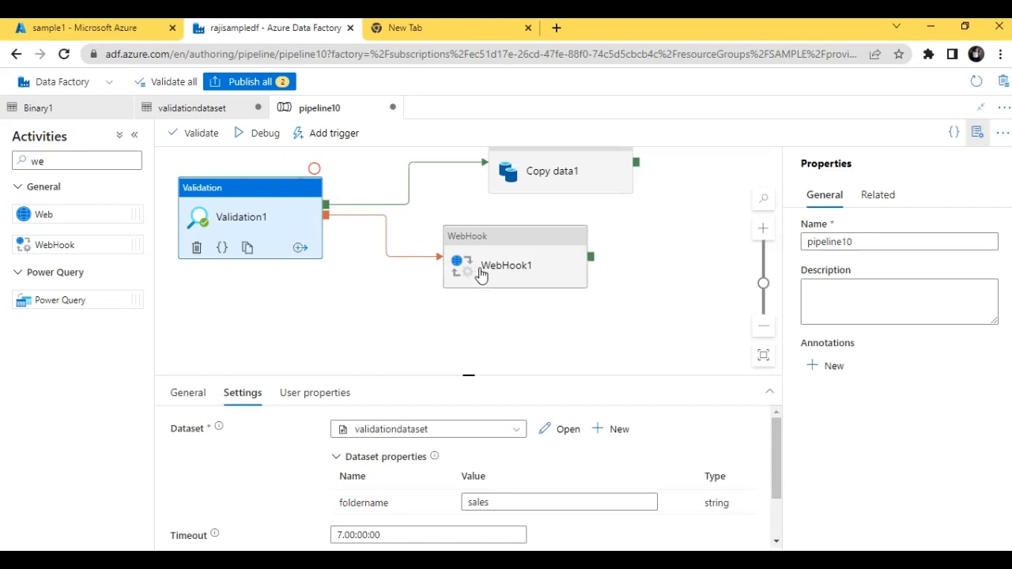
click(527, 275)
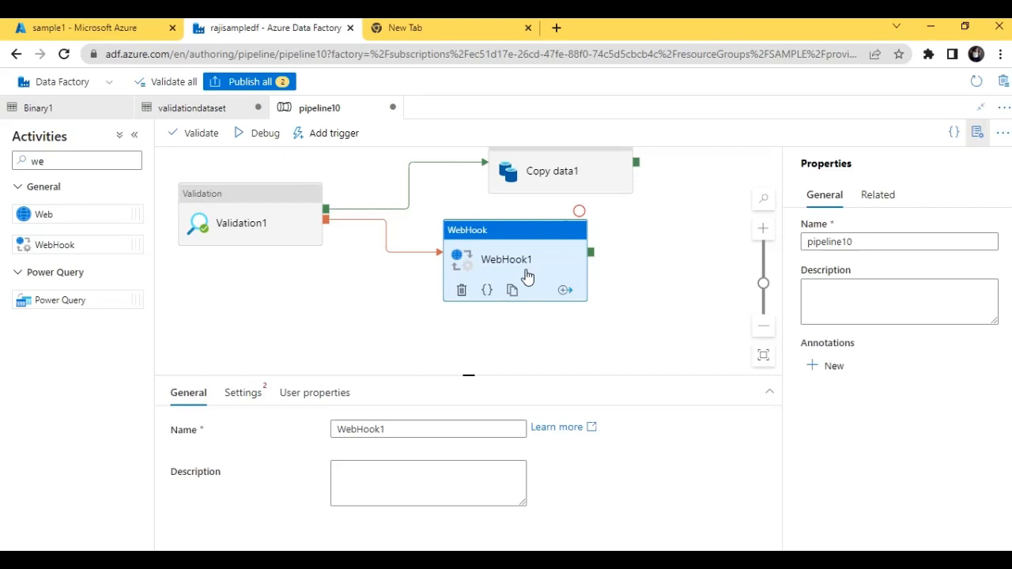
click(254, 196)
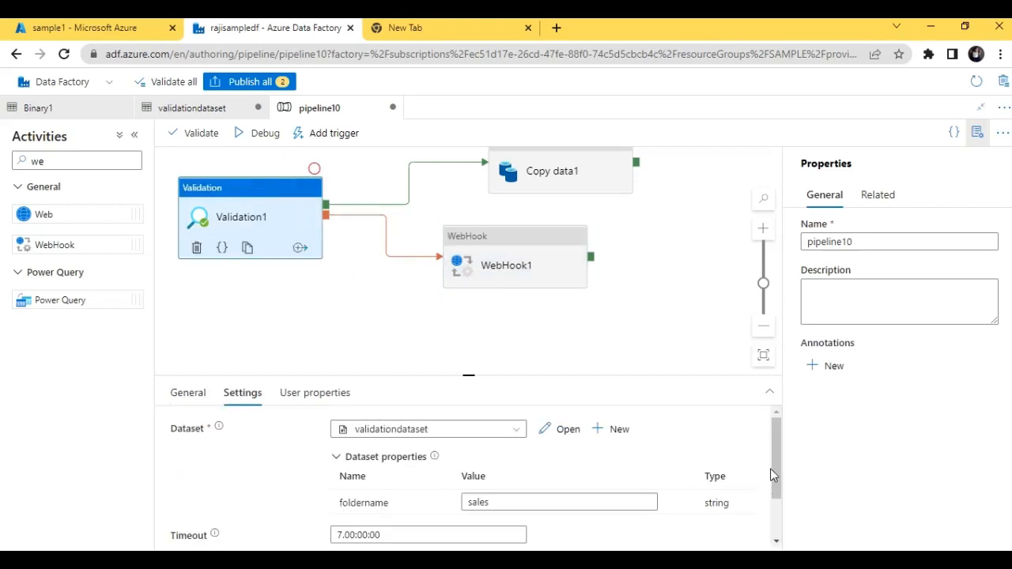
scroll(775, 471, down, 2)
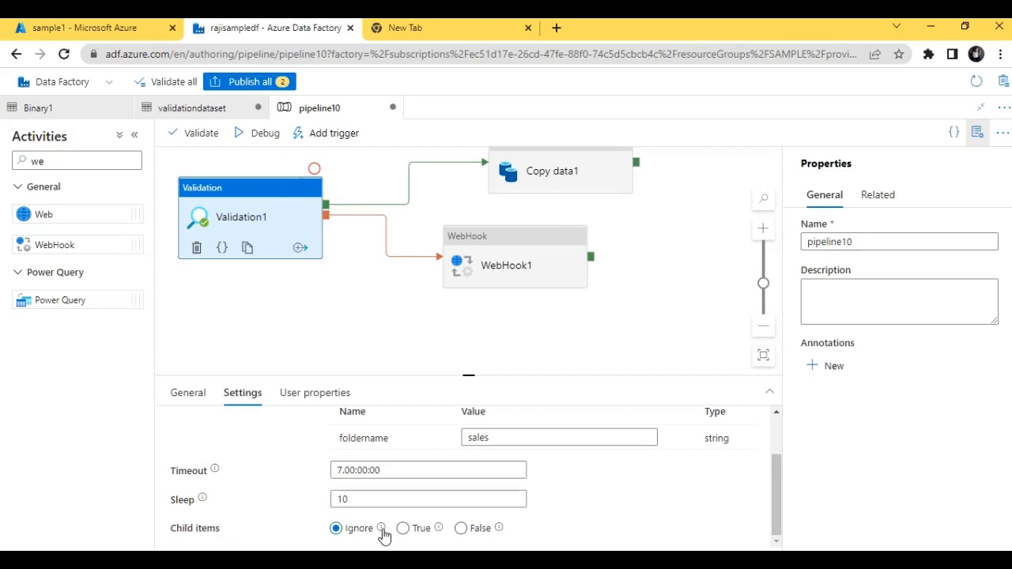
mouse_move(382, 535)
mouse_move(442, 534)
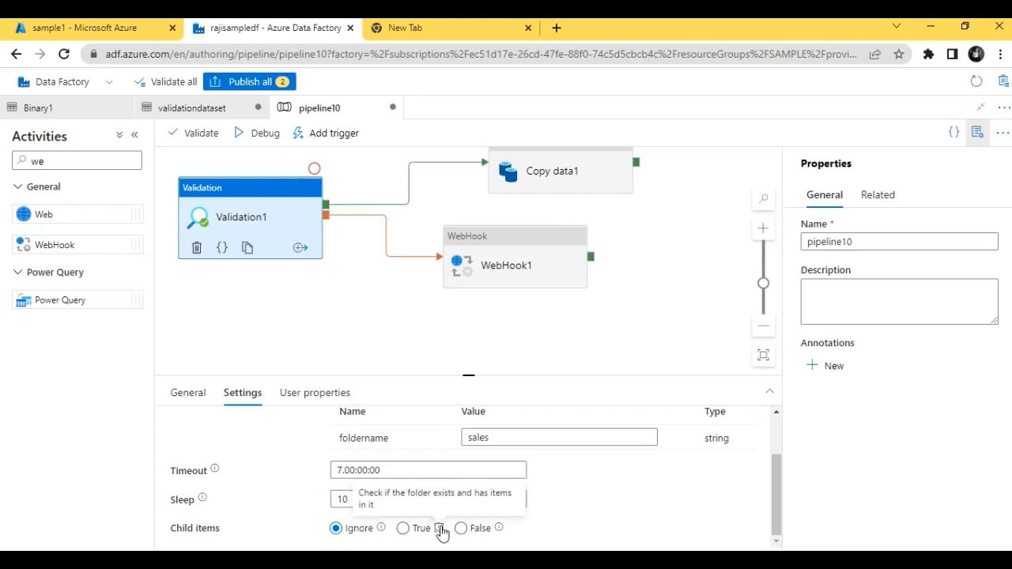
mouse_move(500, 535)
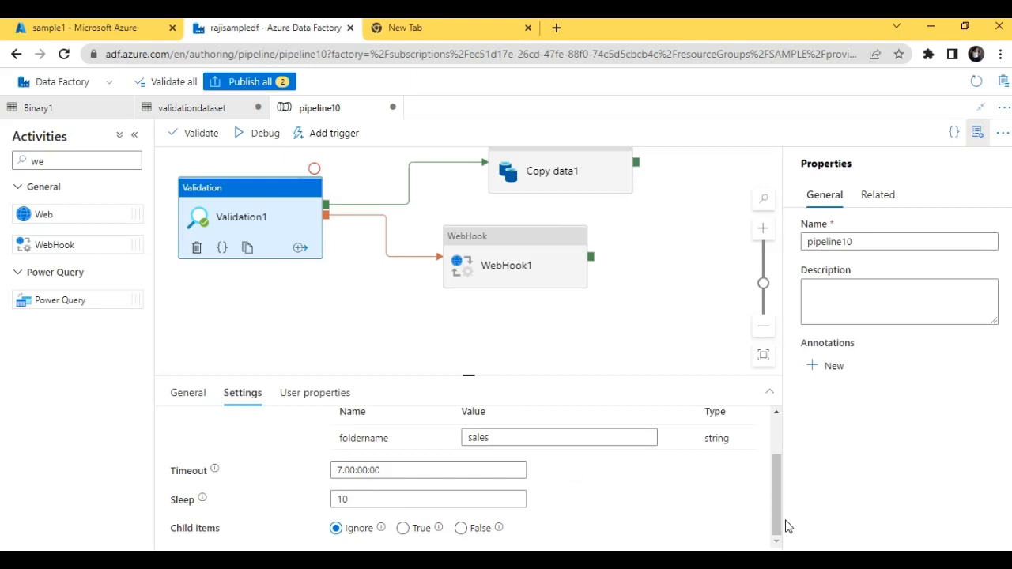
drag(775, 510, 776, 457)
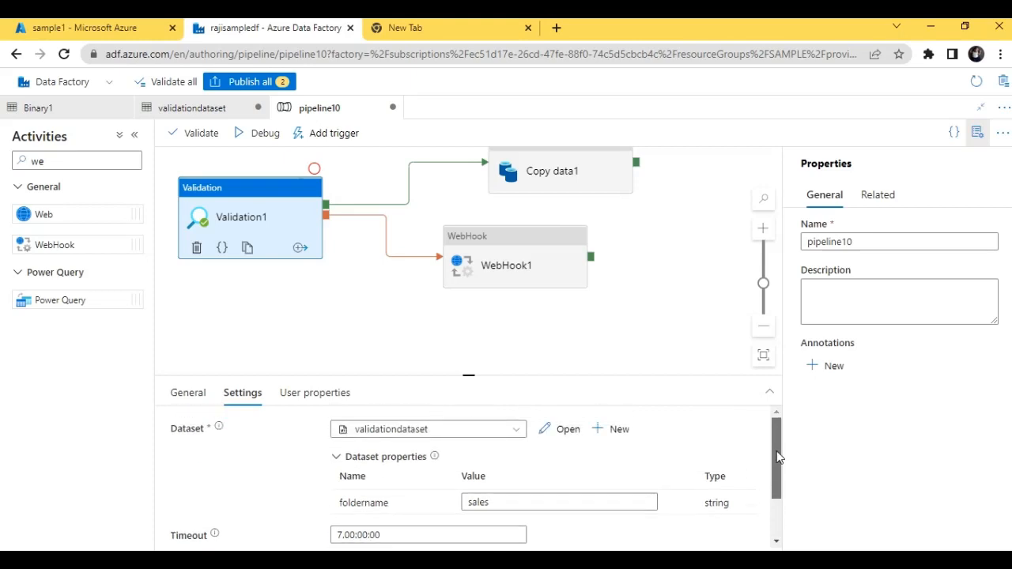